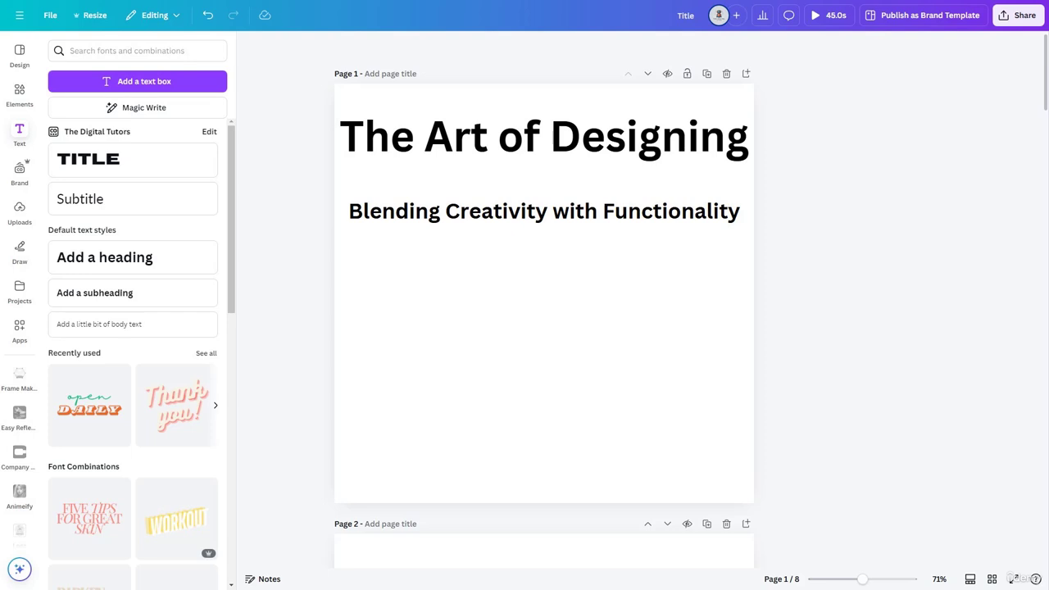
# Add a brand heading to the blank page, enlarge it to about size 79.8 and place it centred near the page's upper edge.
pyautogui.hotkey('ctrl', 'z')
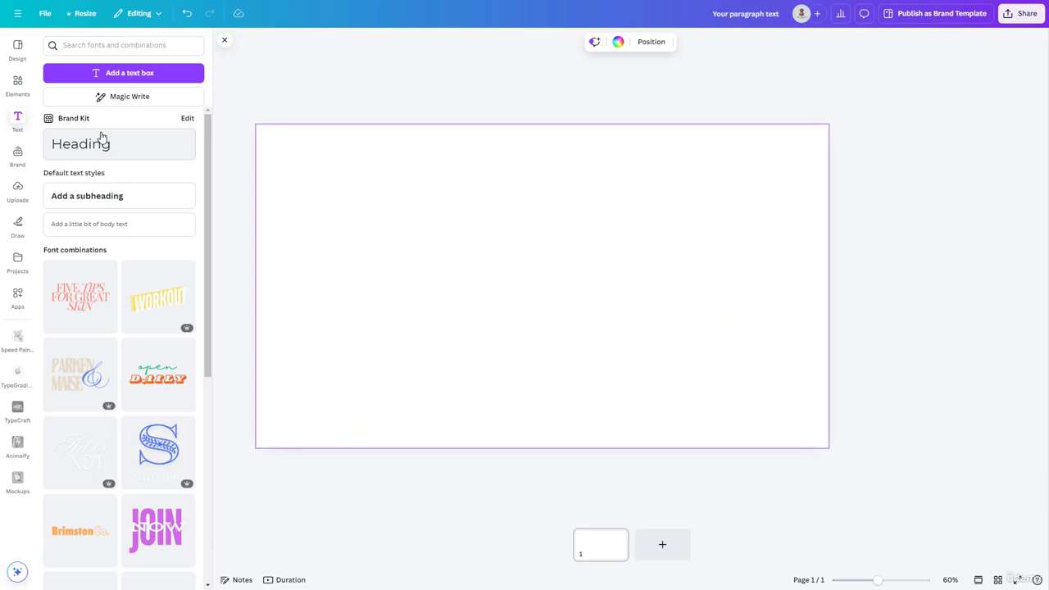
pyautogui.click(102, 143)
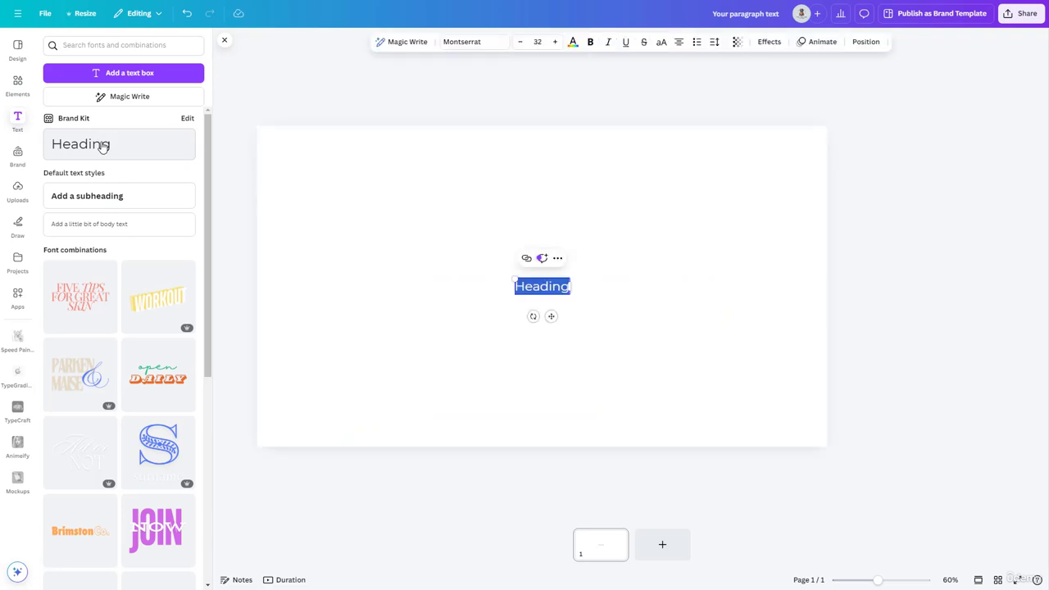
pyautogui.moveTo(507, 283); pyautogui.dragTo(563, 185)
# Add a subheading and a body text box to the page, stacked with spacing beneath the heading.
pyautogui.click(104, 197)
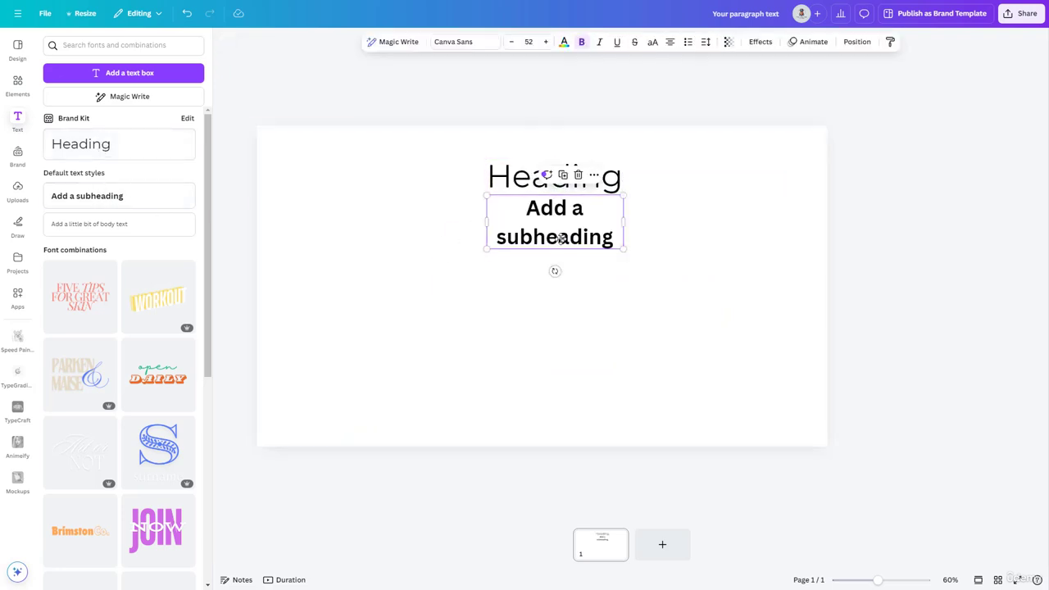
pyautogui.moveTo(562, 224); pyautogui.dragTo(562, 258)
pyautogui.click(104, 224)
pyautogui.click(564, 306)
pyautogui.moveTo(563, 306); pyautogui.dragTo(563, 323)
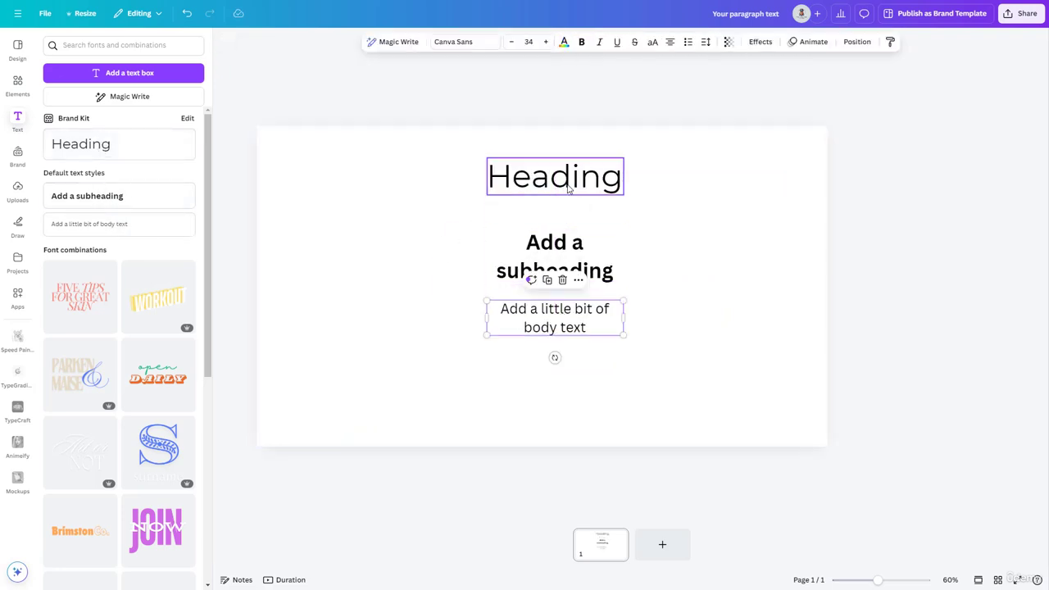
# Replace the heading's placeholder text with "The Digital Tutors".
pyautogui.click(569, 188)
pyautogui.doubleClick(569, 188)
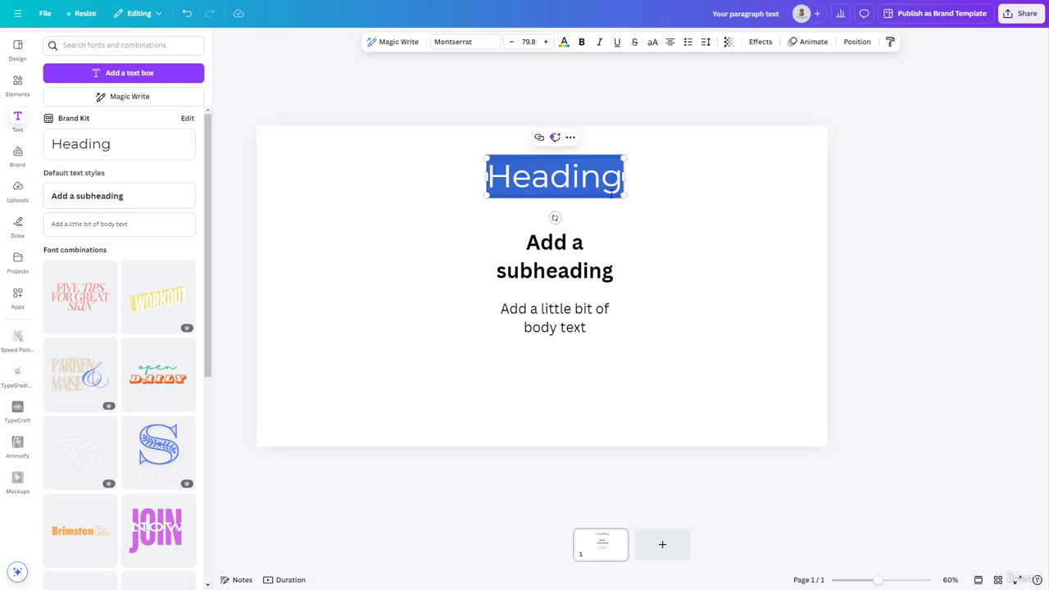
pyautogui.write('th')
pyautogui.press('BackSpace')
pyautogui.press('BackSpace')
pyautogui.write('The Digital Tutors')
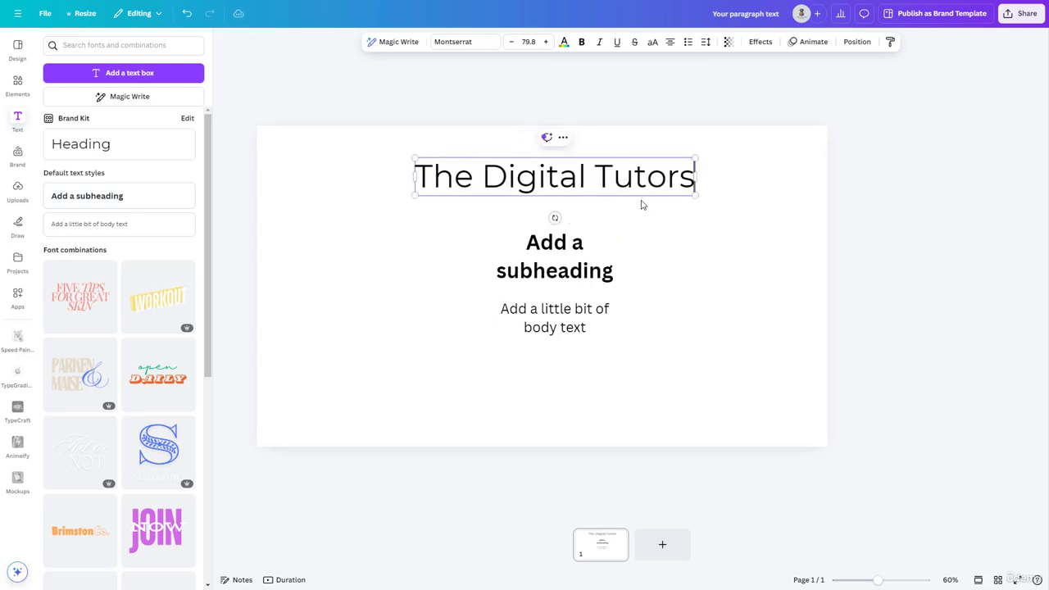
# Replace the subheading text with "Canva" and the body text with "working with text tab".
pyautogui.doubleClick(554, 256)
pyautogui.write('Canva')
pyautogui.doubleClick(564, 321)
pyautogui.write('w')
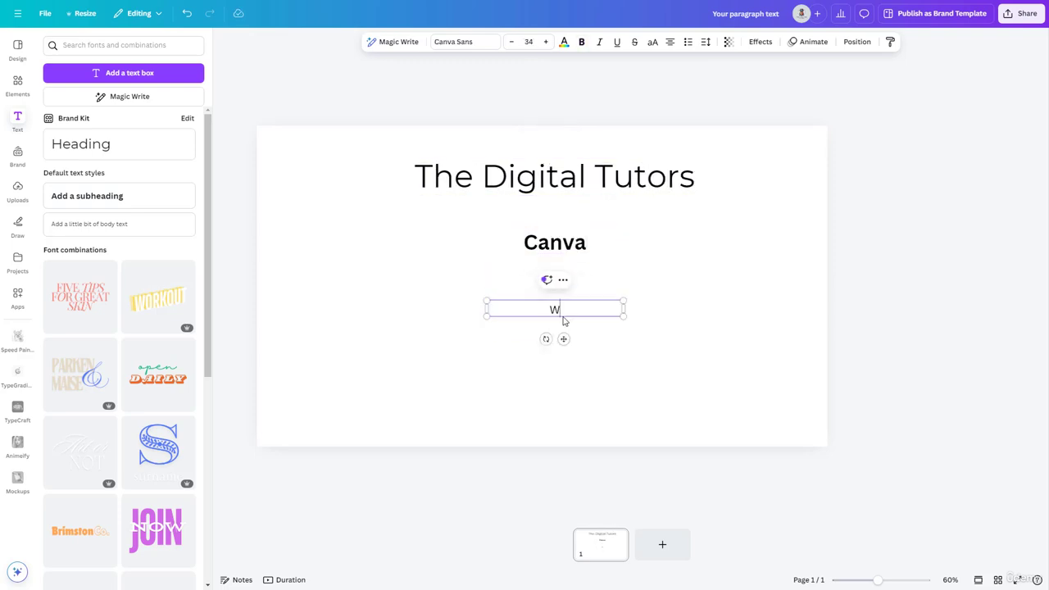
pyautogui.write('orking with text tab')
pyautogui.click(610, 333)
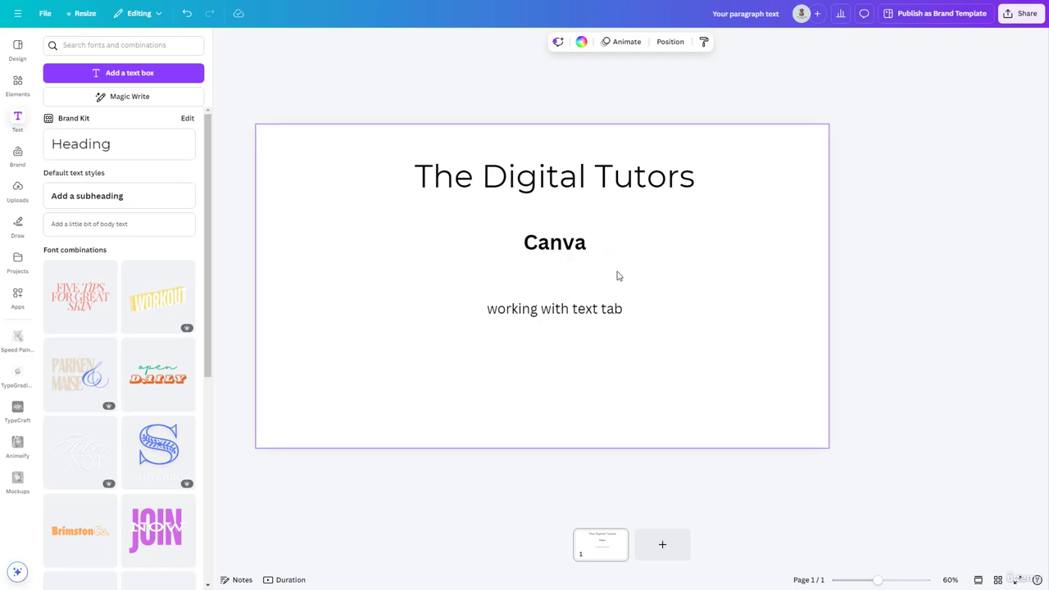
# Browse the font categories, search the fonts for "bold" and apply Balloon Extra Bold to "The Digital Tutors".
pyautogui.click(552, 185)
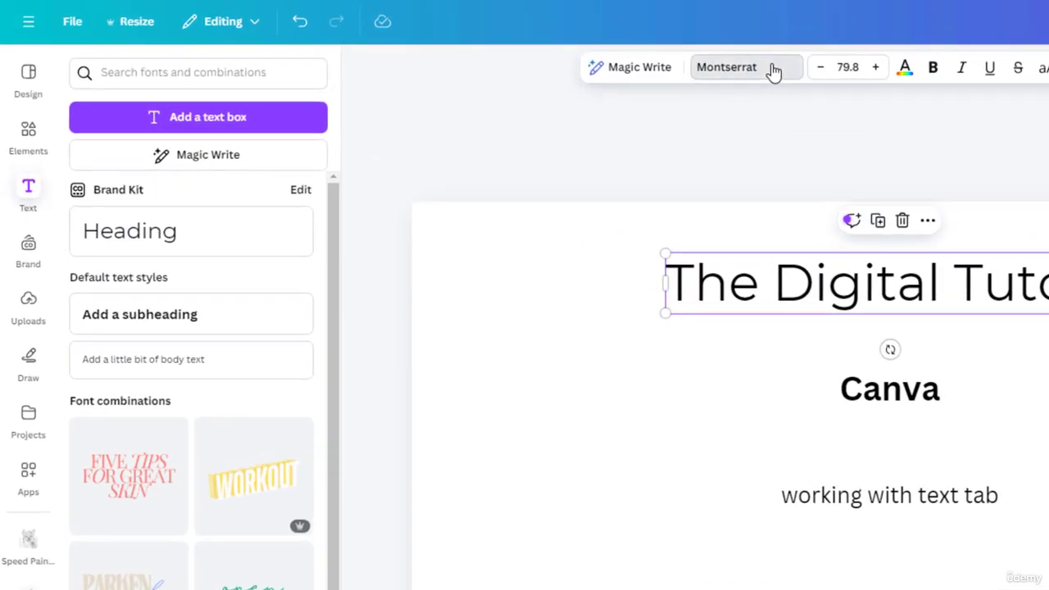
pyautogui.click(773, 71)
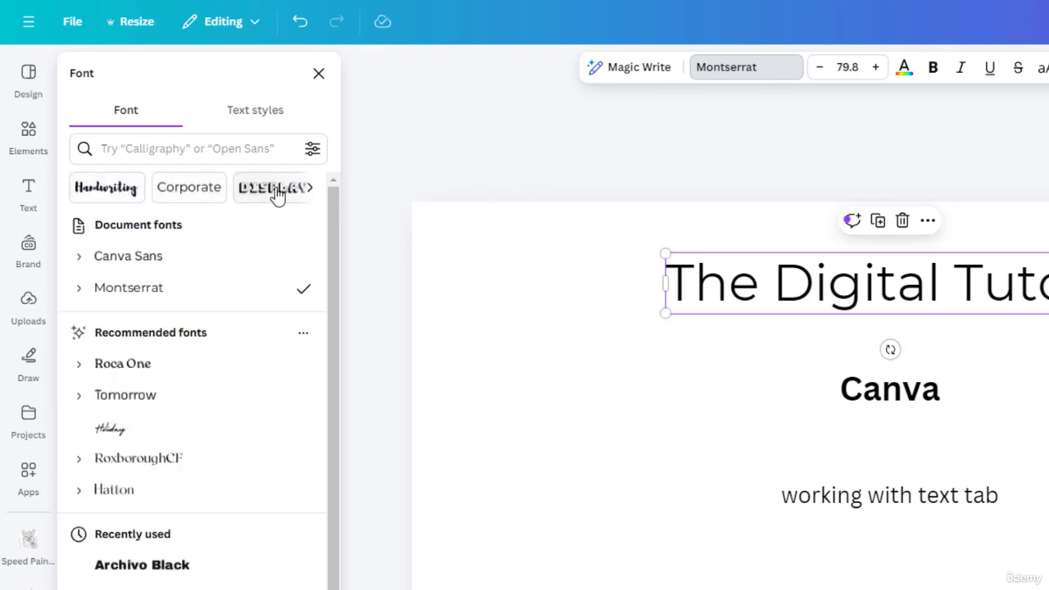
pyautogui.click(312, 189)
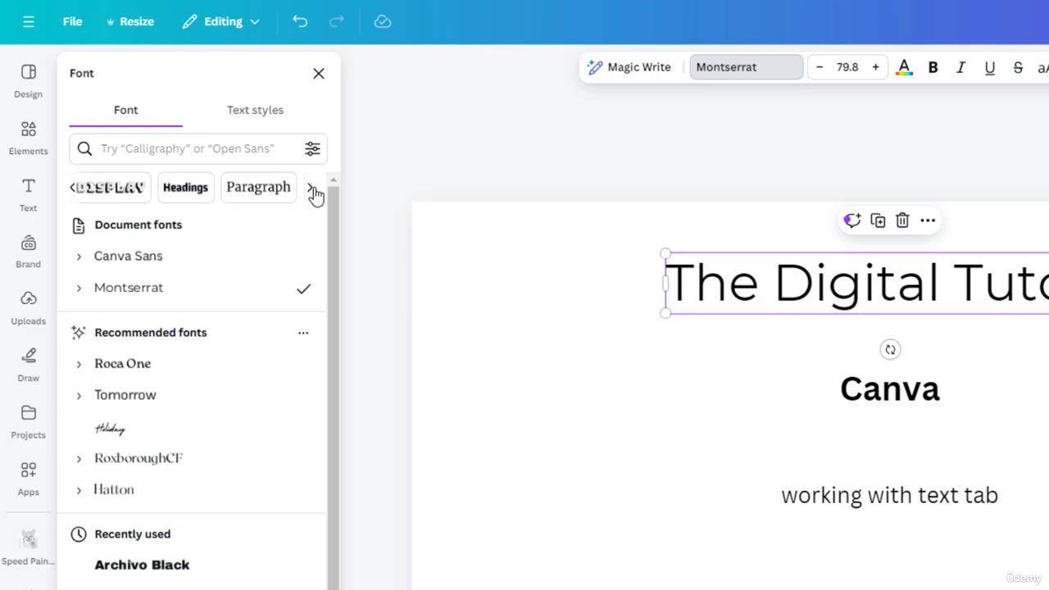
pyautogui.click(312, 190)
pyautogui.click(313, 189)
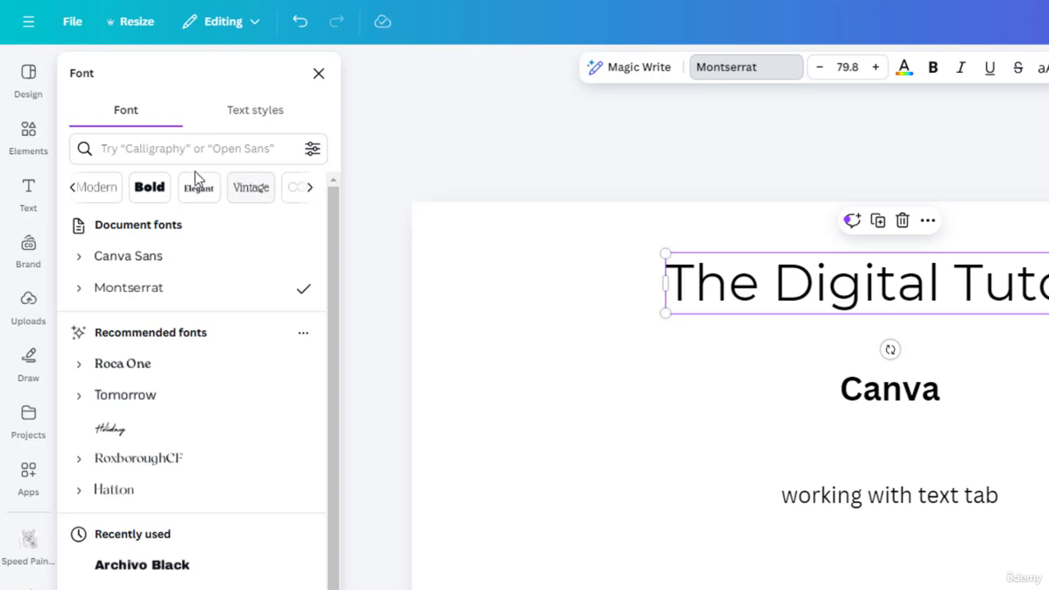
pyautogui.click(164, 150)
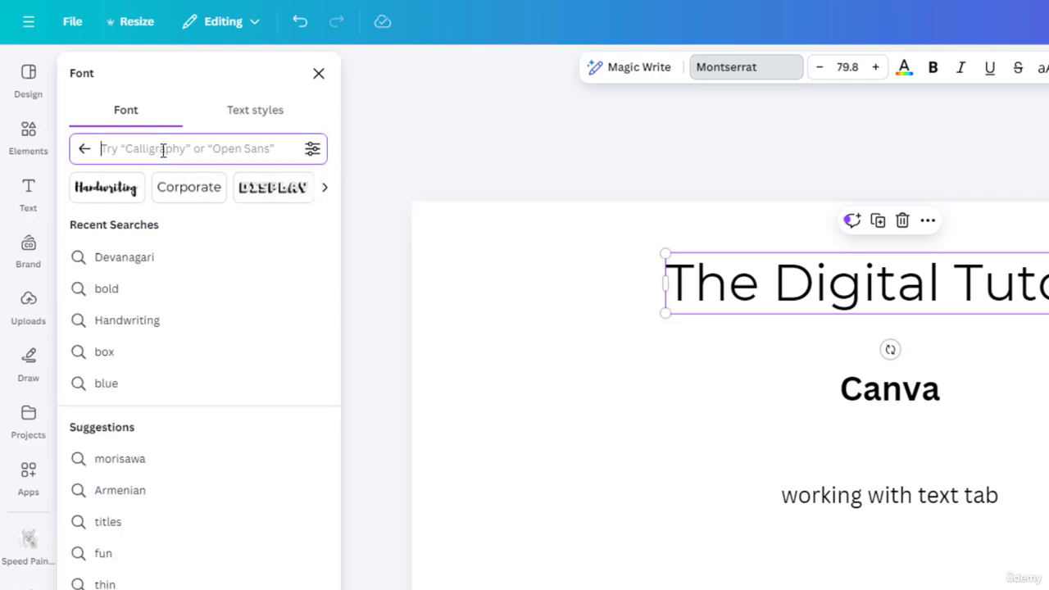
pyautogui.click(125, 291)
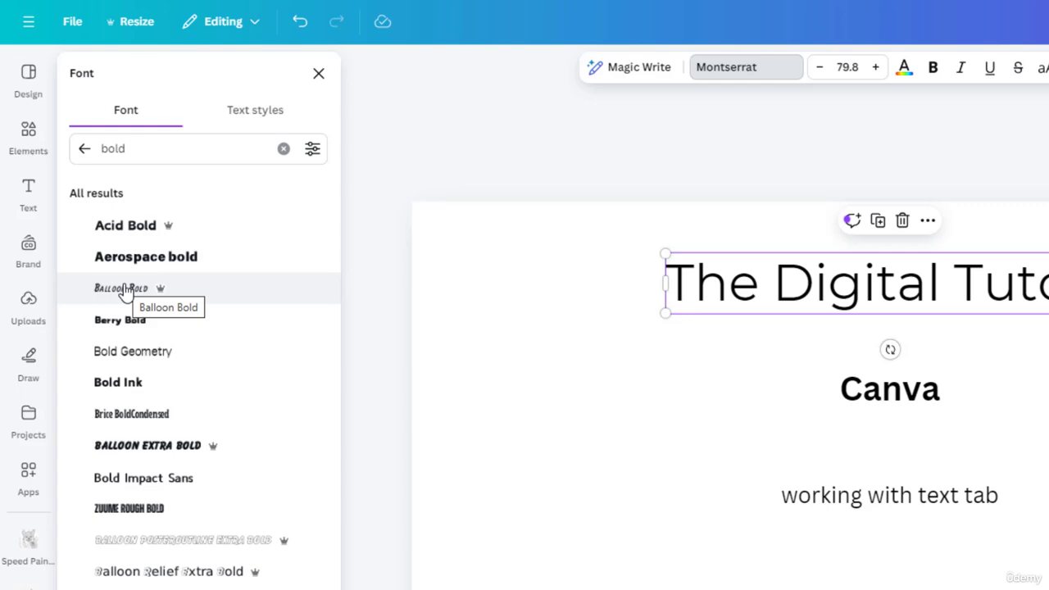
pyautogui.click(159, 452)
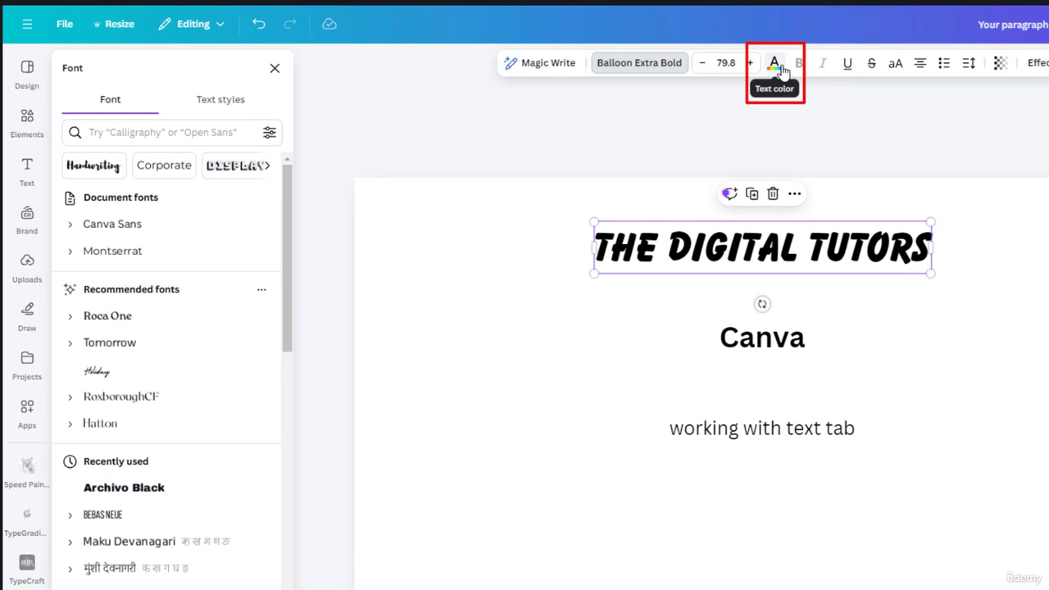
# Recolor the title text, trying preset red and dark blue and finishing on a custom saturated deep blue.
pyautogui.click(780, 67)
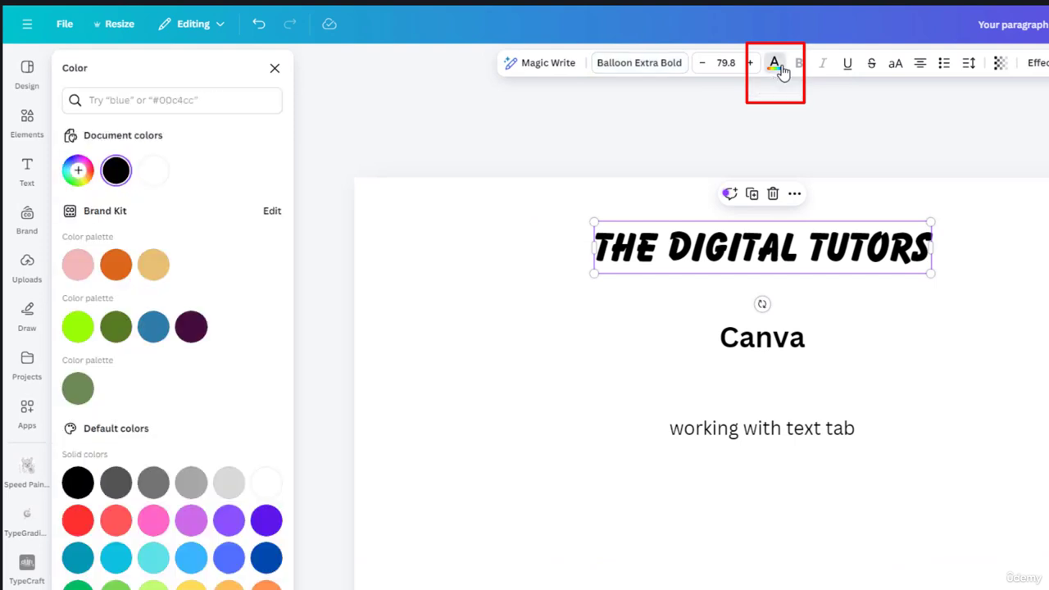
pyautogui.click(78, 521)
pyautogui.click(267, 558)
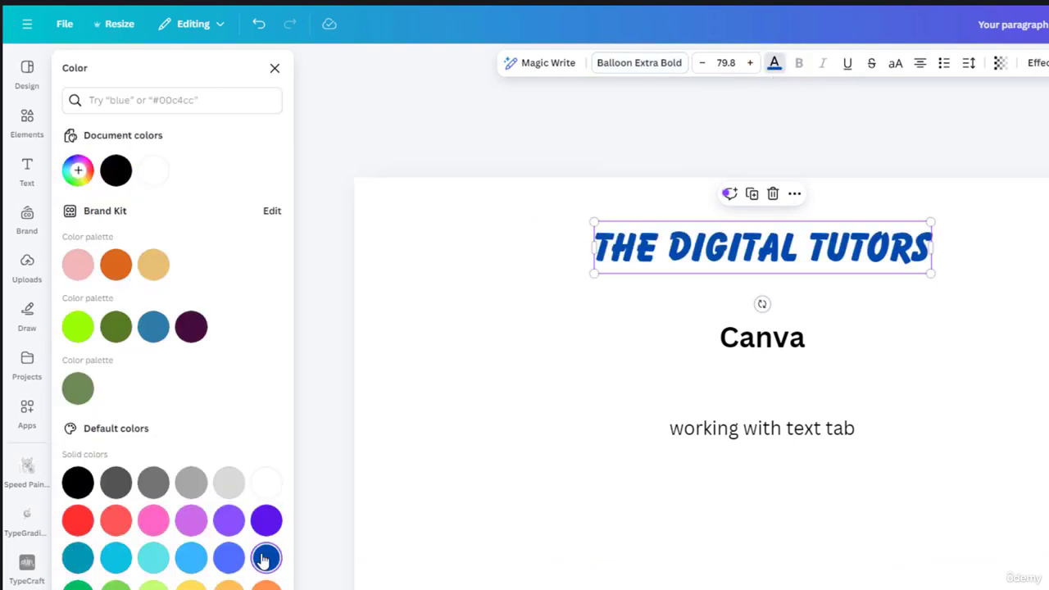
pyautogui.click(78, 170)
pyautogui.click(232, 227)
pyautogui.click(183, 222)
pyautogui.moveTo(185, 287); pyautogui.dragTo(194, 287)
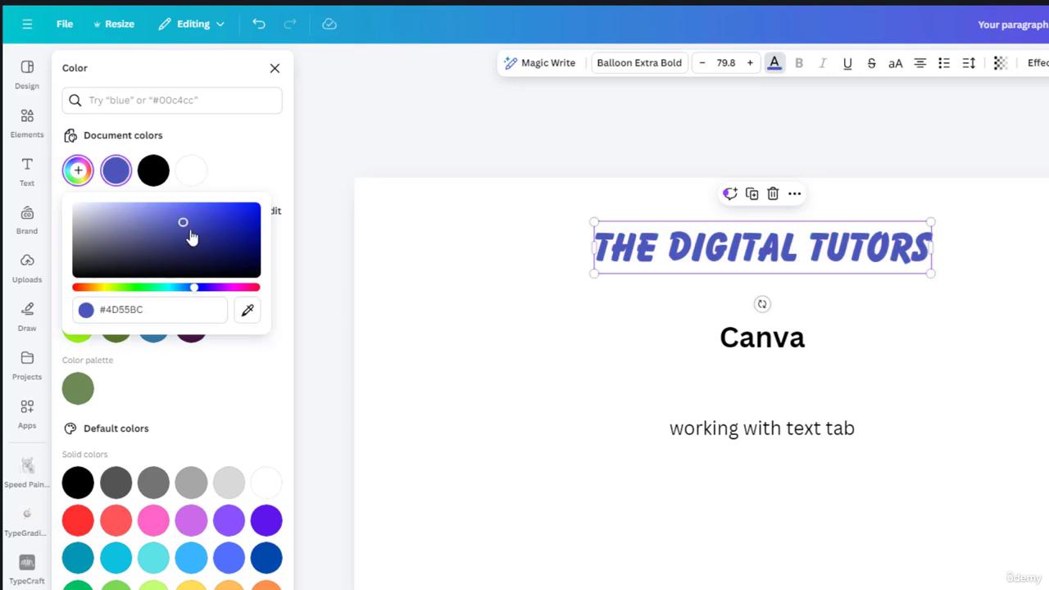
pyautogui.moveTo(190, 237)
pyautogui.mouseDown()
pyautogui.moveTo(138, 241)
pyautogui.moveTo(270, 255)
pyautogui.moveTo(259, 222)
pyautogui.mouseUp()
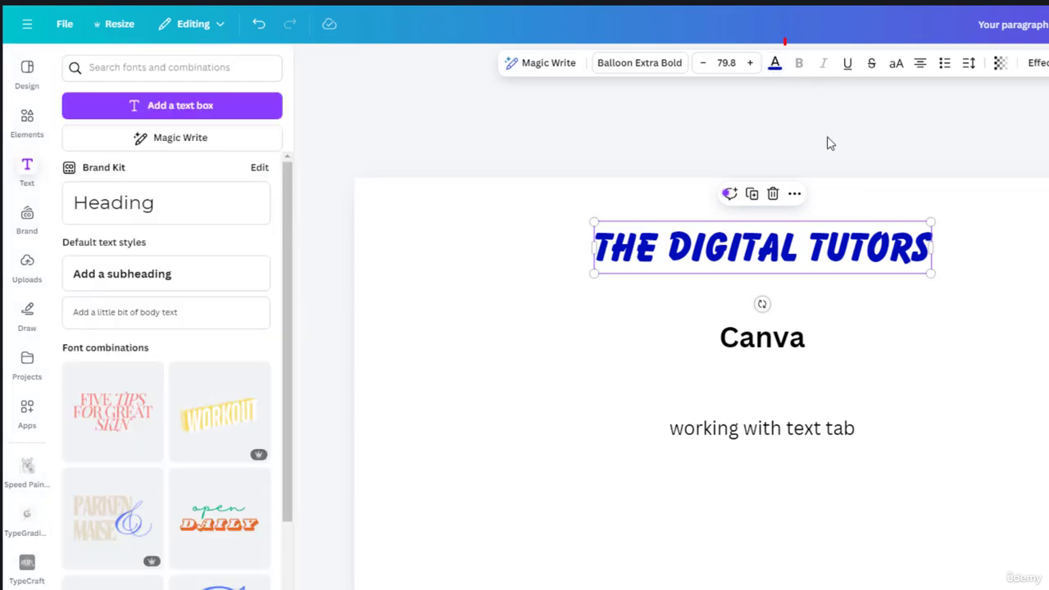
# Format the "Canva" subheading as bold, italic, underlined and uppercase.
pyautogui.click(771, 351)
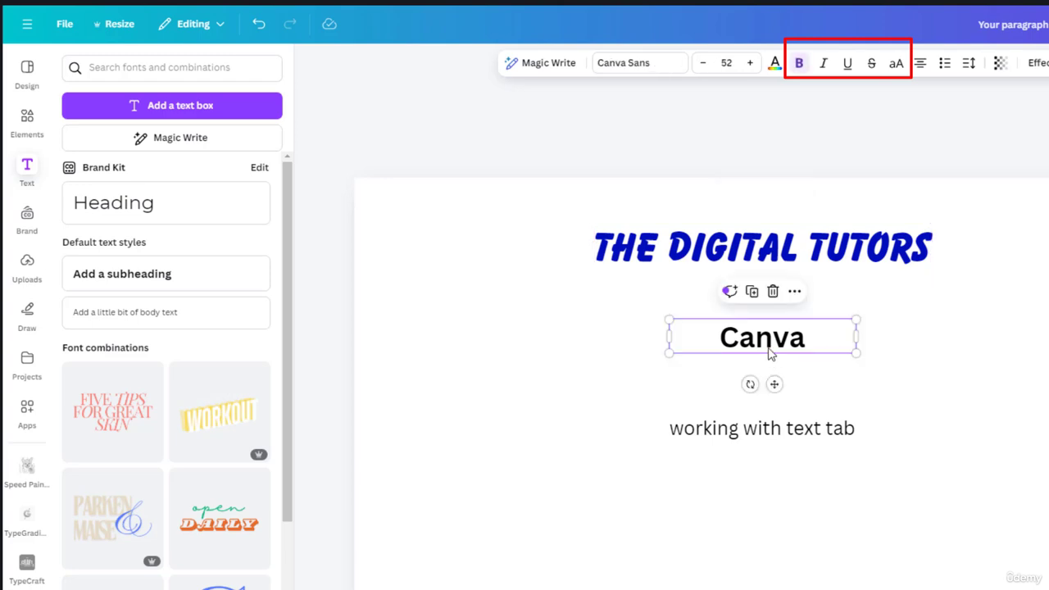
pyautogui.click(800, 64)
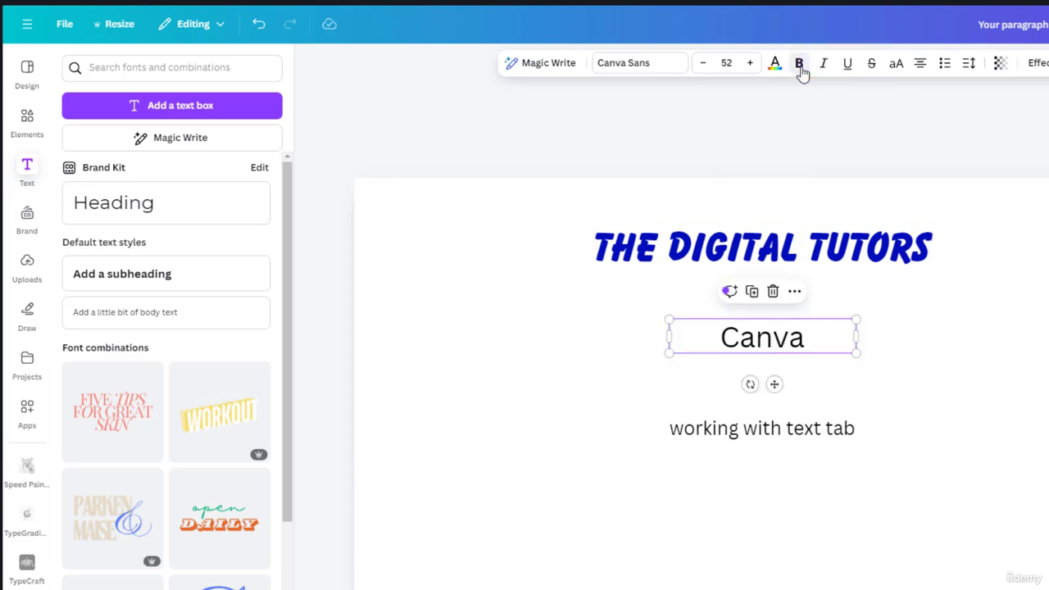
pyautogui.click(800, 64)
pyautogui.click(825, 66)
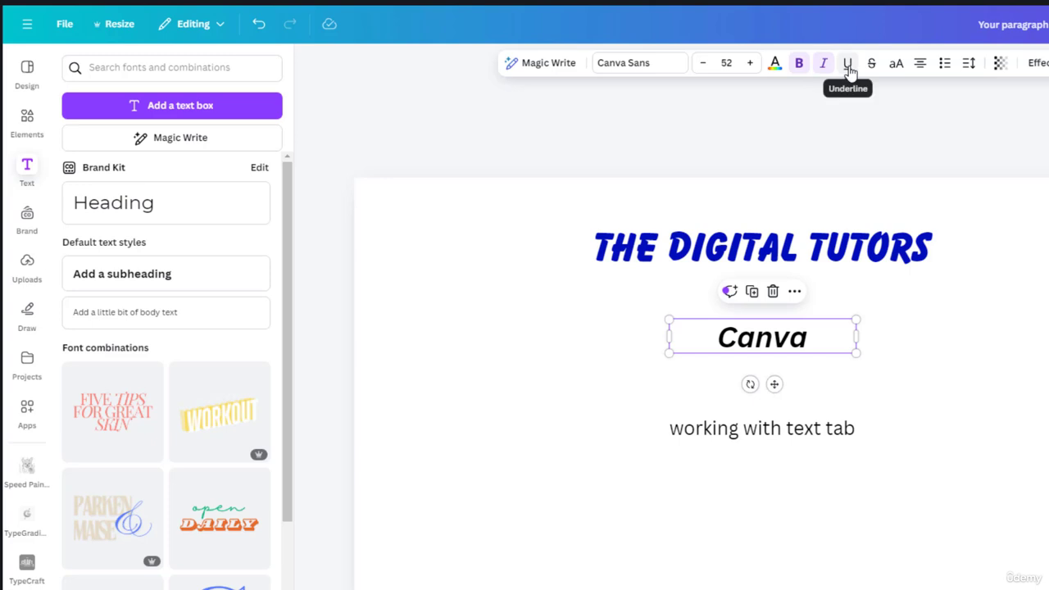
pyautogui.click(849, 67)
pyautogui.click(897, 69)
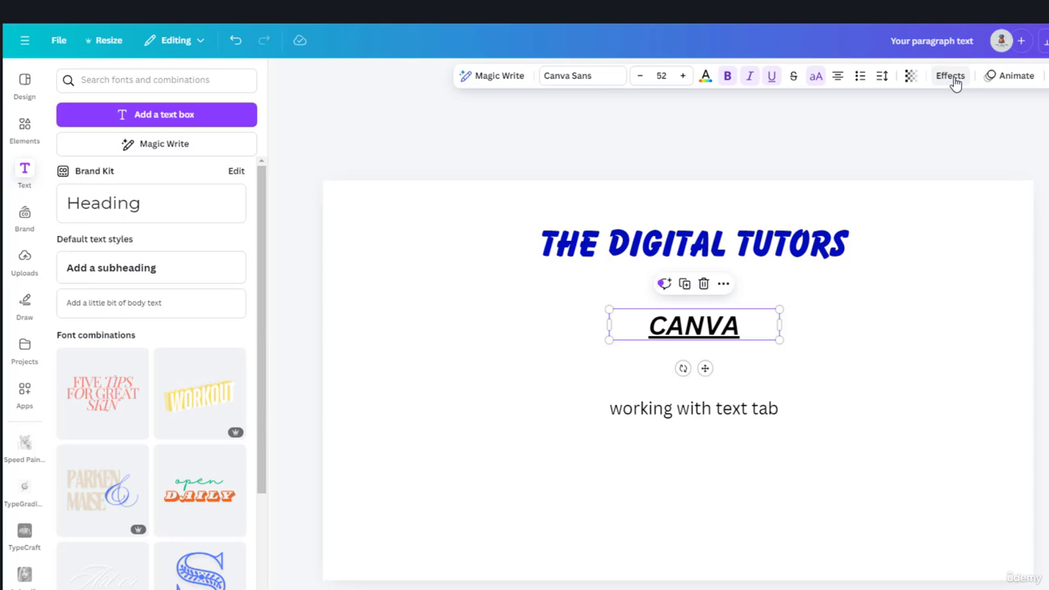
# Try the Shadow effect on "The Digital Tutors" title with black, lime green and orange shadow colors.
pyautogui.click(802, 246)
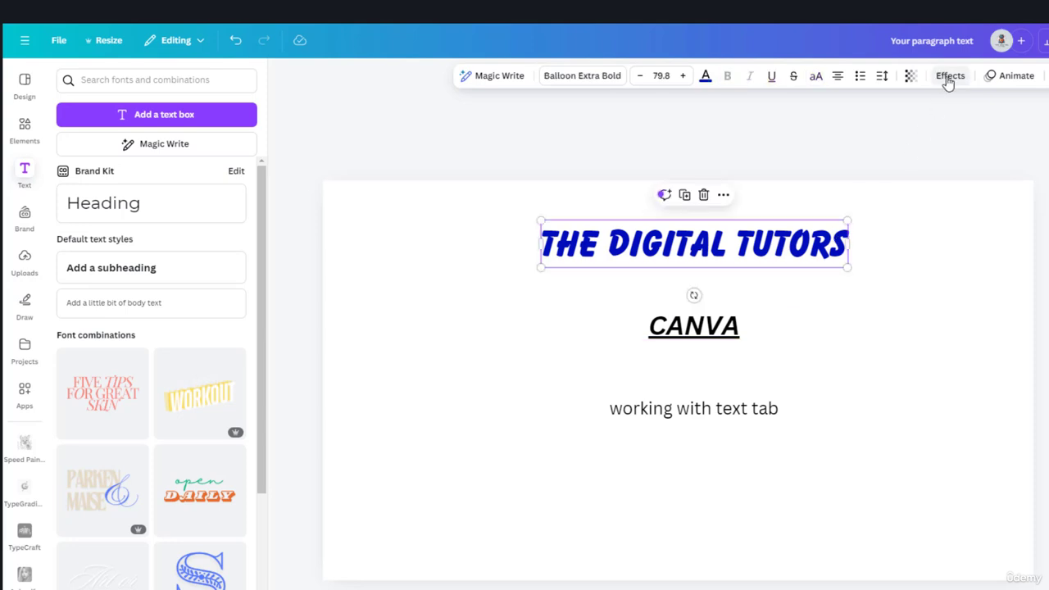
pyautogui.click(949, 77)
pyautogui.click(164, 163)
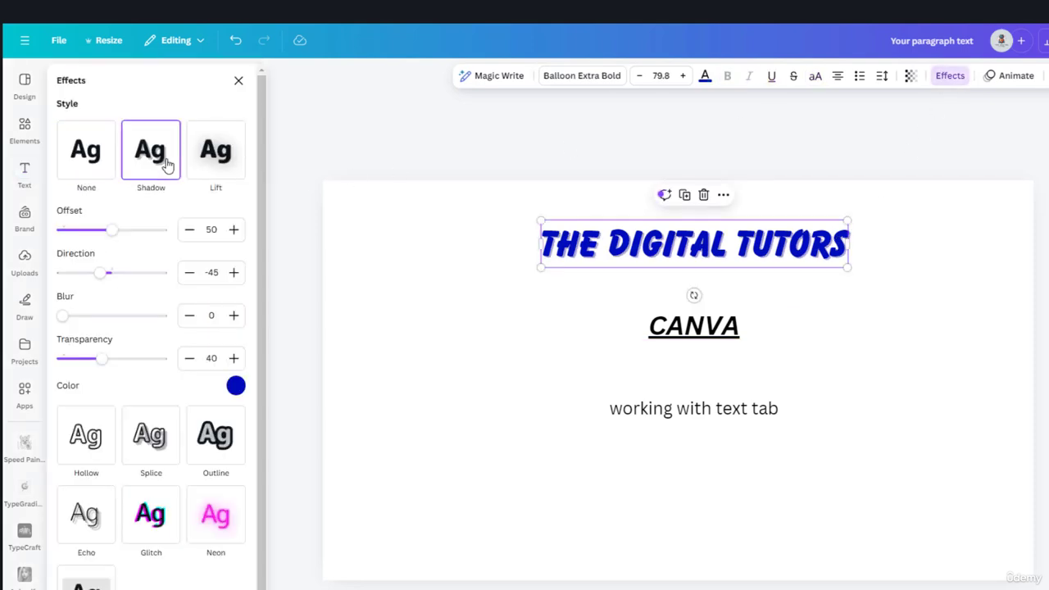
pyautogui.click(235, 386)
pyautogui.click(94, 448)
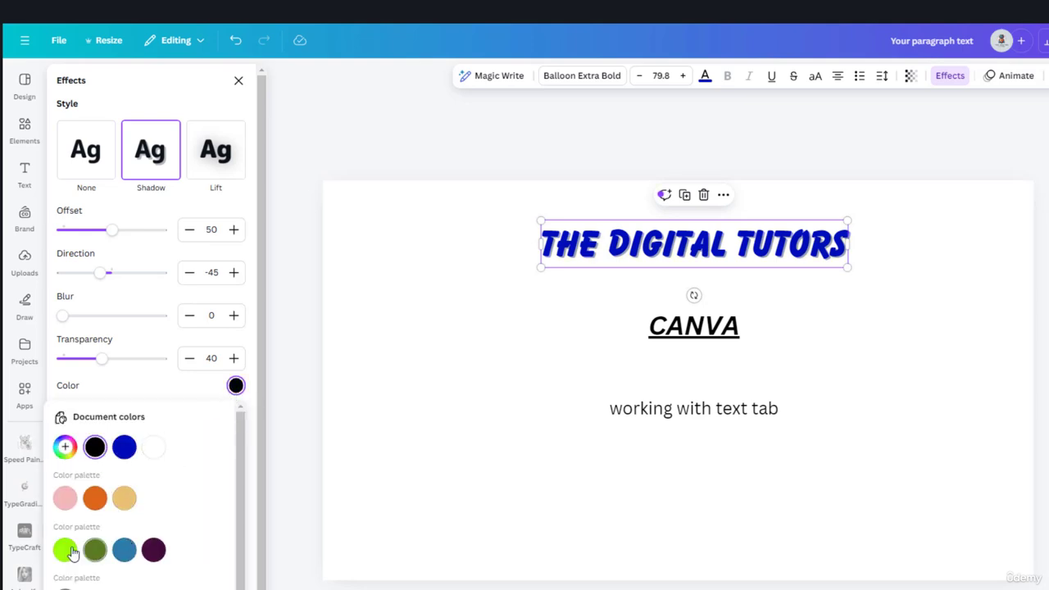
pyautogui.click(65, 550)
pyautogui.click(94, 498)
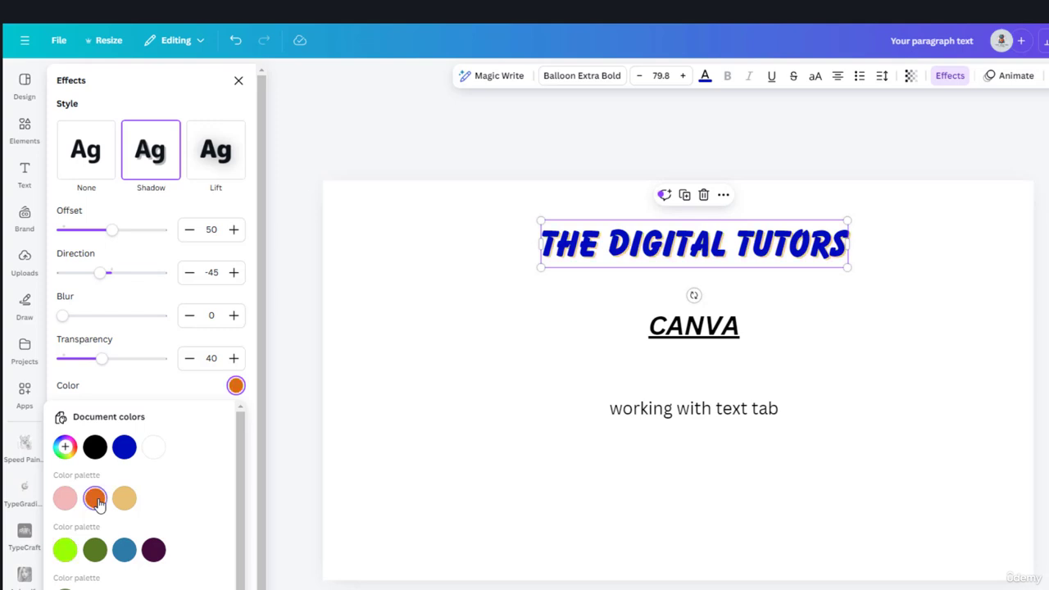
# Try the Lift effect on the title at intensity 87 and the Hollow effect at thickness 78.
pyautogui.click(217, 152)
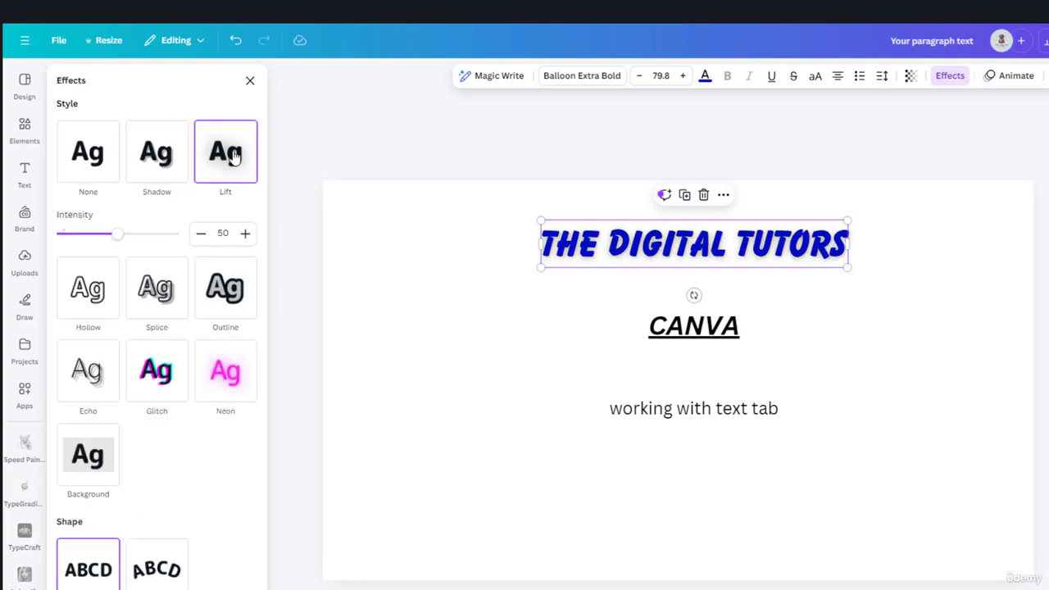
pyautogui.moveTo(118, 234); pyautogui.dragTo(160, 237)
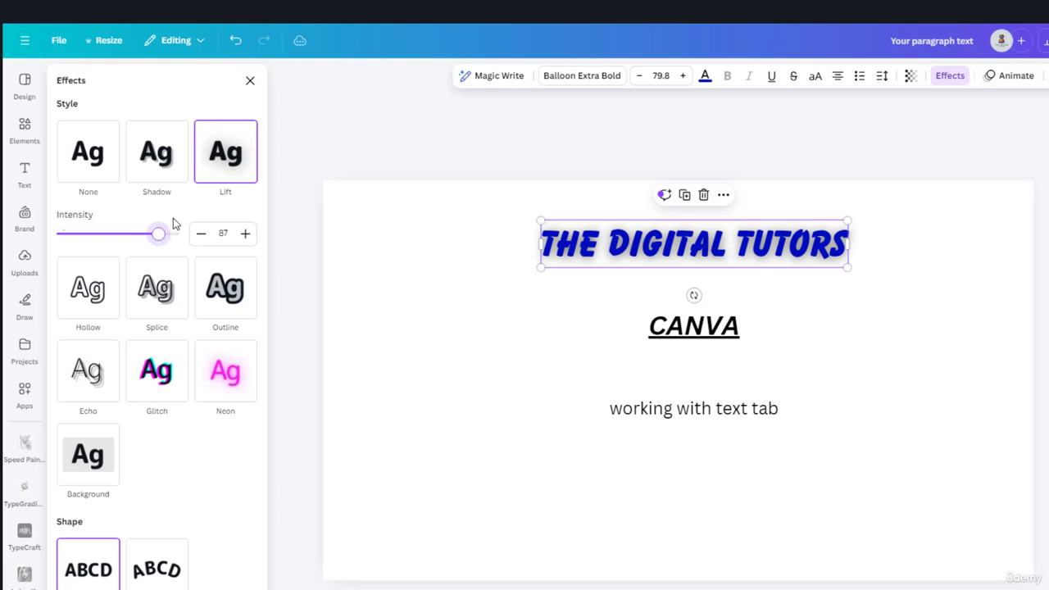
pyautogui.click(96, 301)
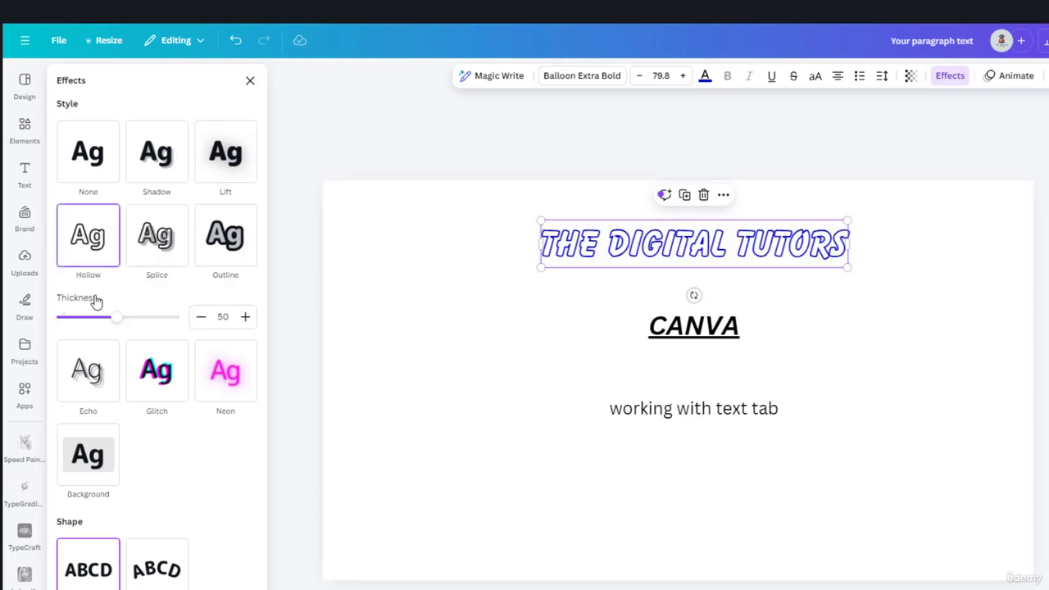
pyautogui.moveTo(117, 316); pyautogui.dragTo(151, 322)
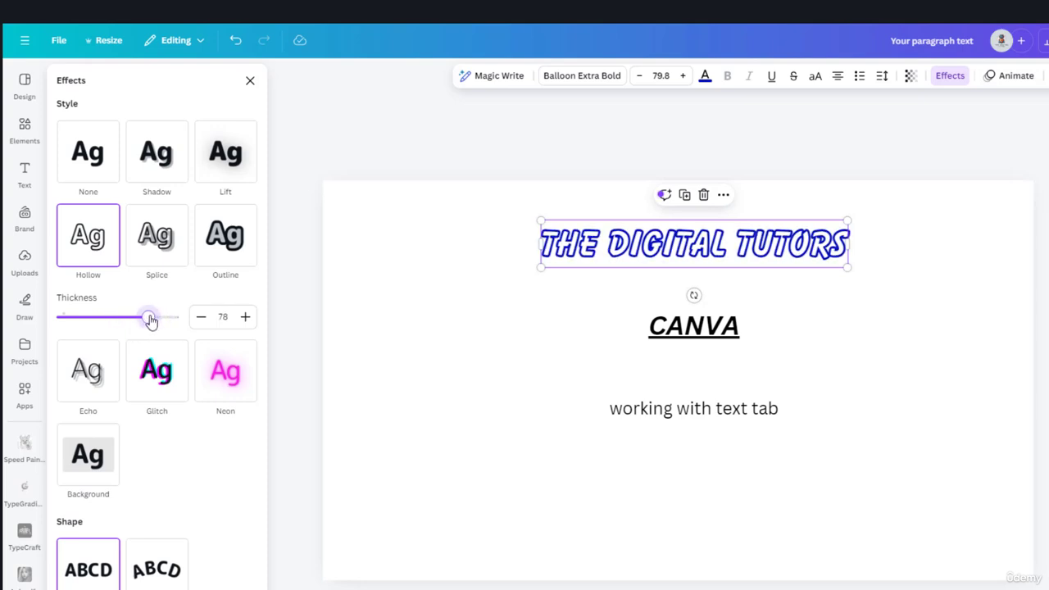
# Try the Splice effect on the title with increased thickness and offset and a changed direction.
pyautogui.click(162, 243)
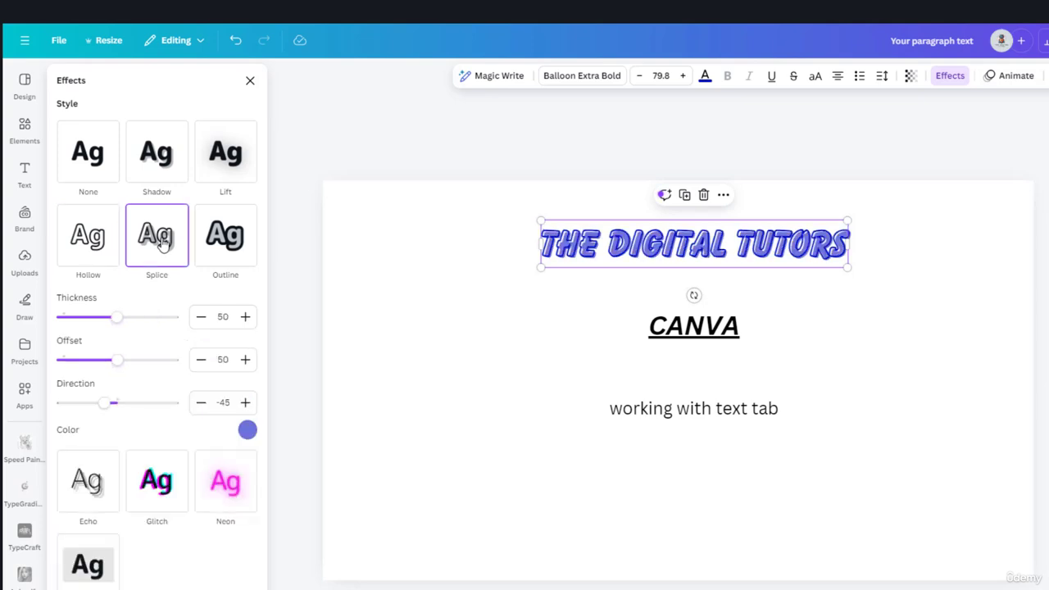
pyautogui.moveTo(120, 321); pyautogui.dragTo(135, 322)
pyautogui.moveTo(120, 361); pyautogui.dragTo(127, 364)
pyautogui.moveTo(101, 403); pyautogui.dragTo(137, 401)
# Apply the Echo effect to the title with offset 66, direction 47 and a lime green color.
pyautogui.click(88, 481)
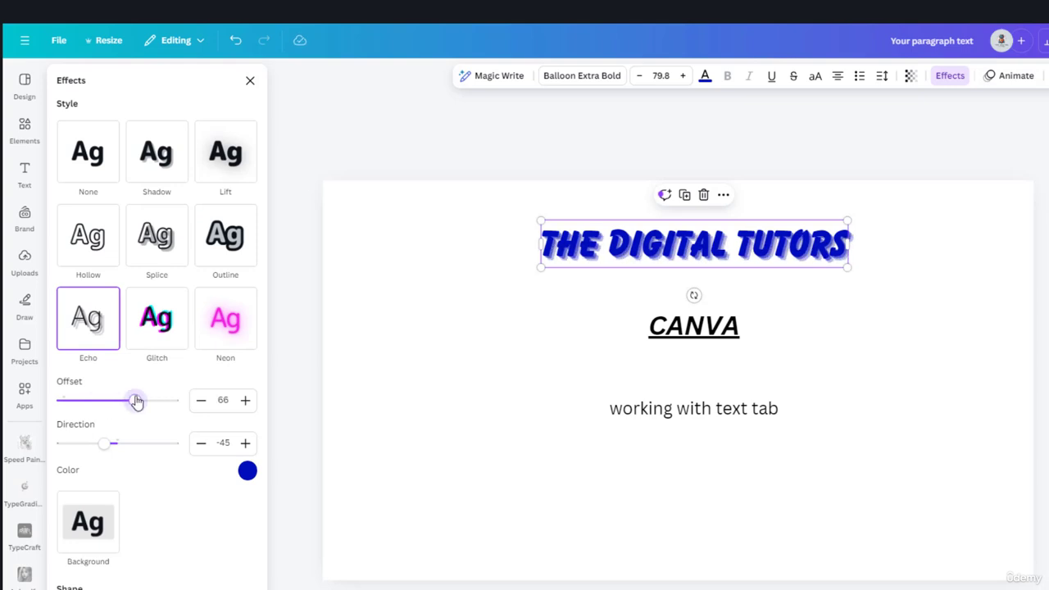
pyautogui.moveTo(103, 443); pyautogui.dragTo(131, 441)
pyautogui.click(248, 470)
pyautogui.click(77, 310)
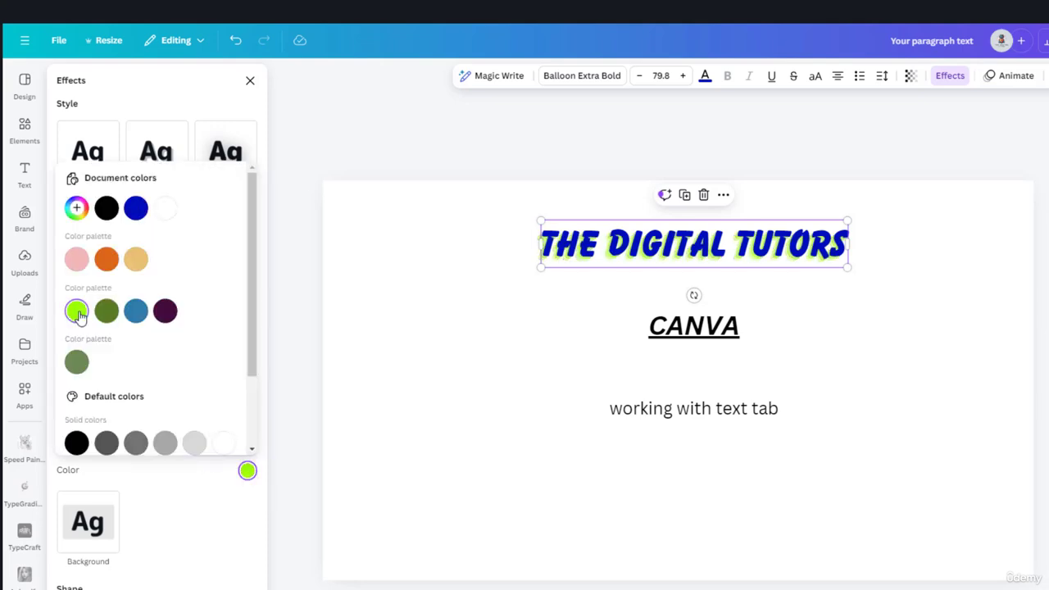
pyautogui.click(248, 471)
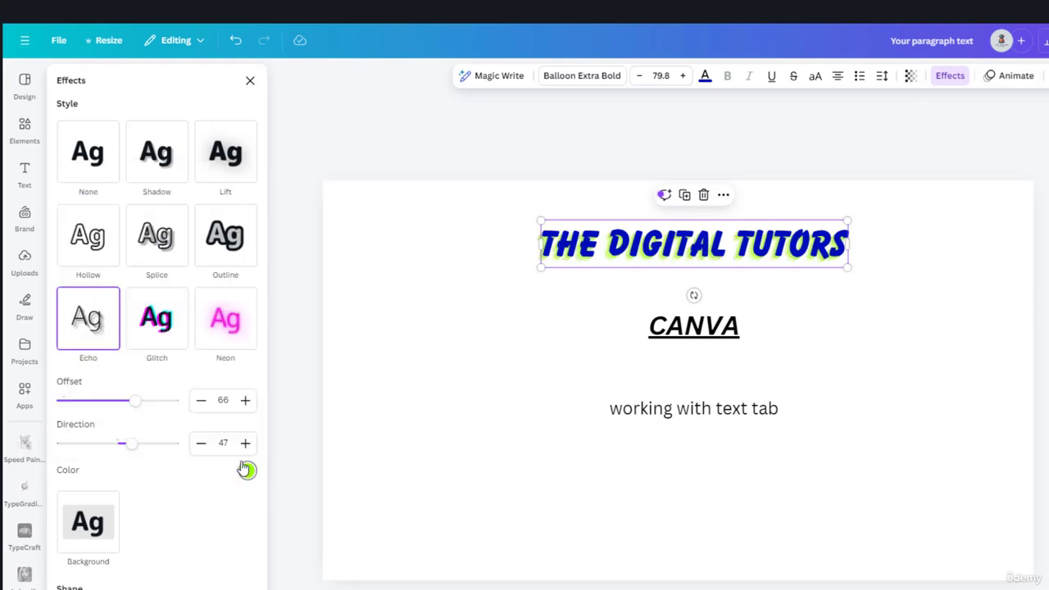
# Try the Glitch effect on the title at offset 68, direction -40 in cyan and red, and the Neon effect at intensity 71.
pyautogui.click(168, 324)
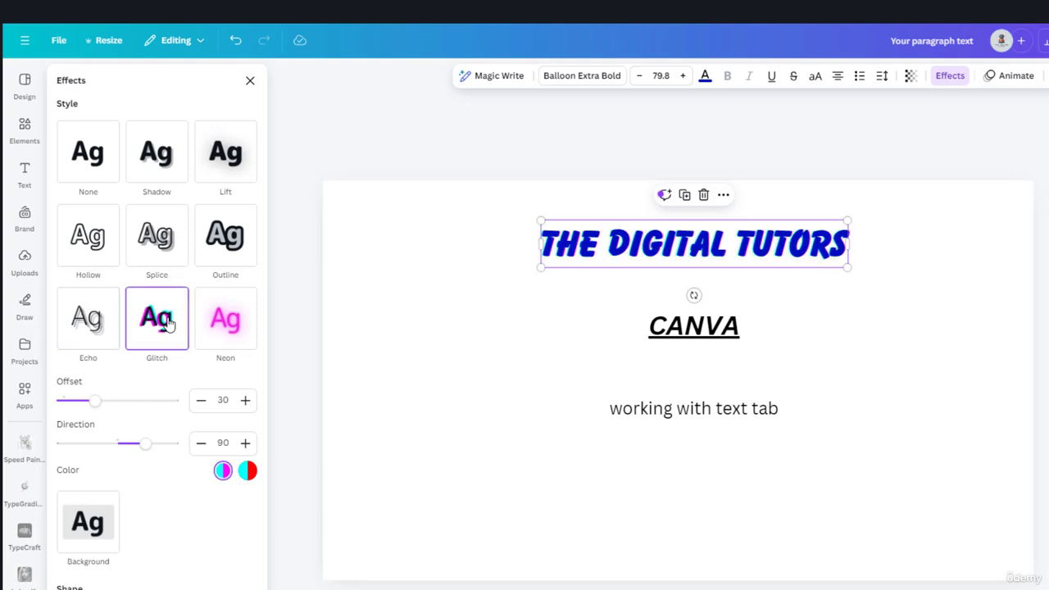
pyautogui.moveTo(95, 400); pyautogui.dragTo(140, 404)
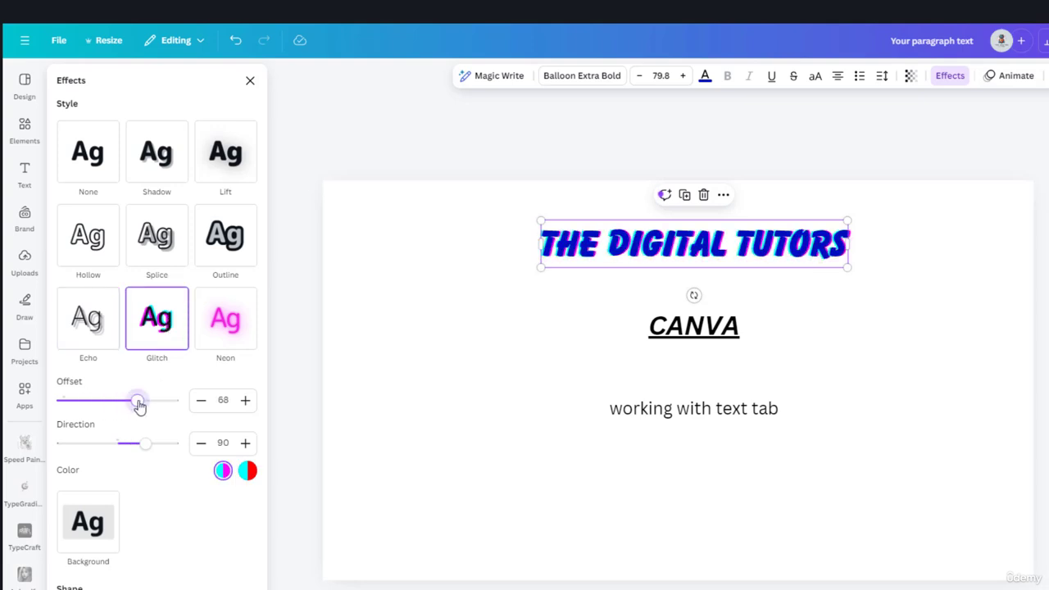
pyautogui.click(247, 473)
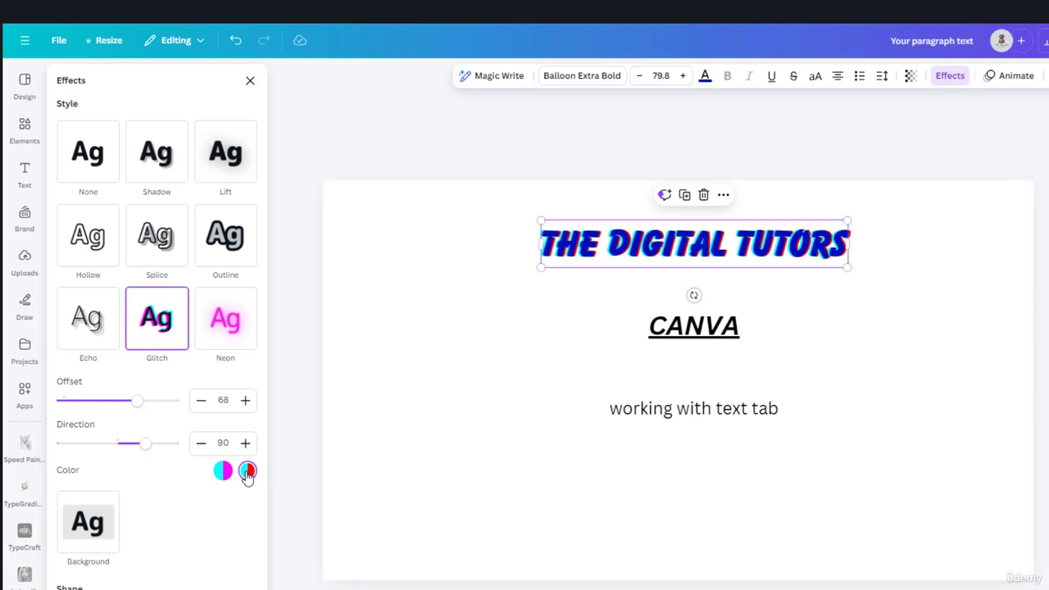
pyautogui.moveTo(145, 443); pyautogui.dragTo(105, 443)
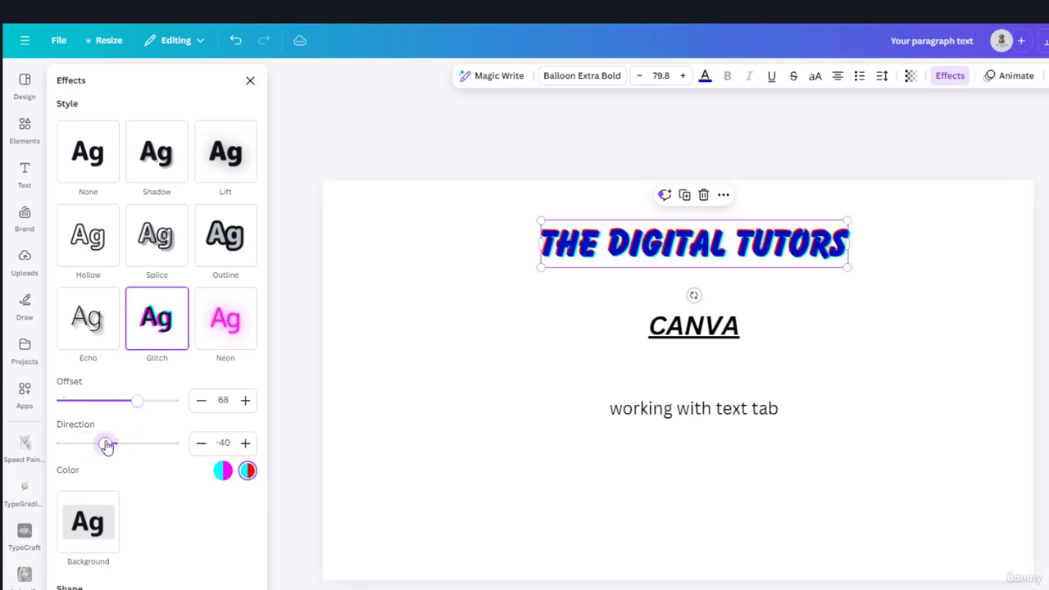
pyautogui.click(226, 328)
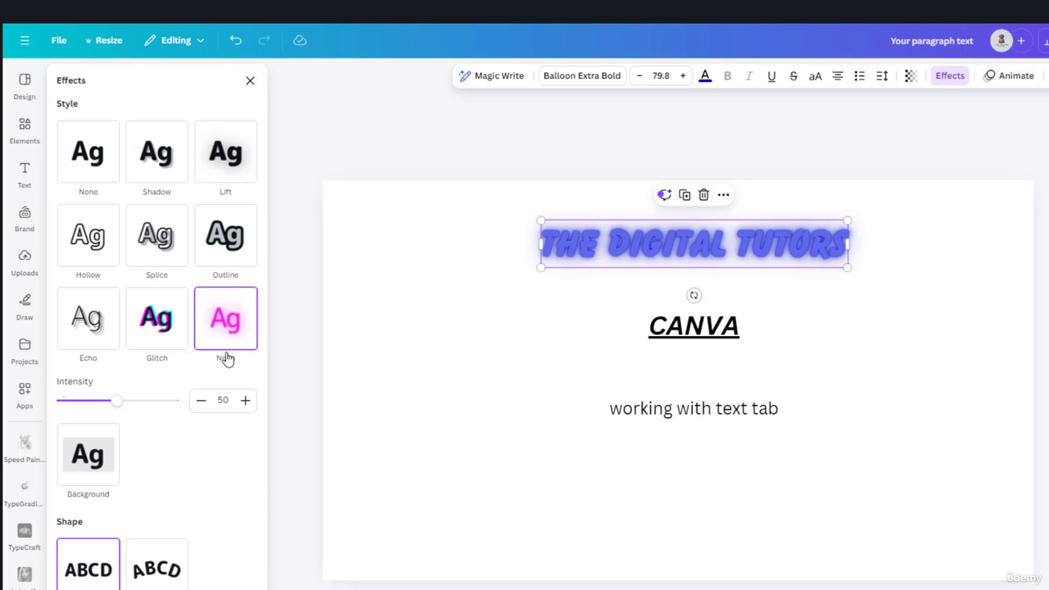
pyautogui.moveTo(115, 402); pyautogui.dragTo(143, 418)
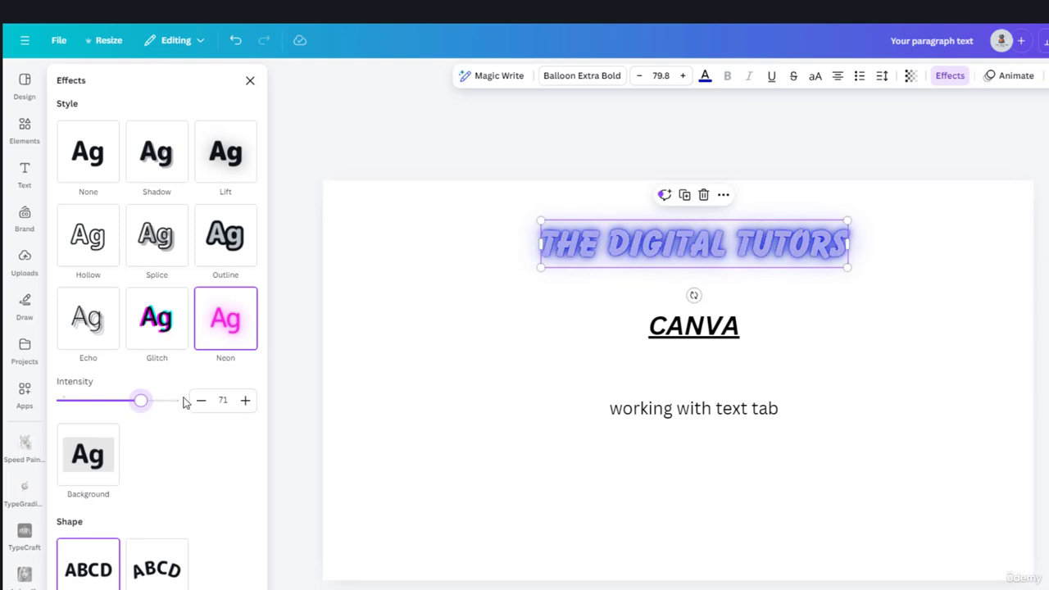
# Apply the Background effect to "The Digital Tutors" title and set its color to gray.
pyautogui.click(102, 456)
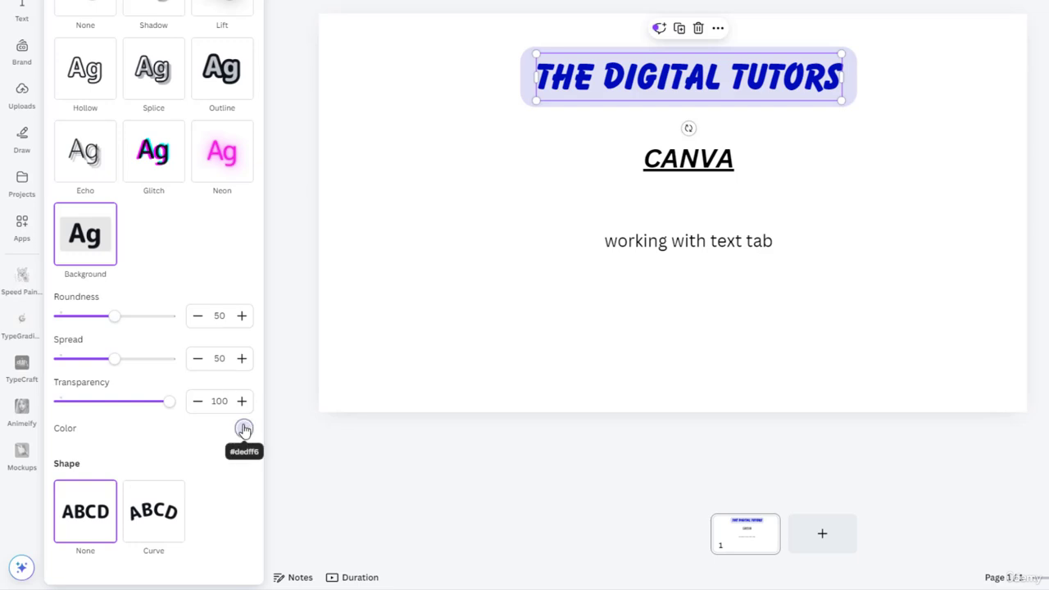
pyautogui.click(243, 429)
pyautogui.click(74, 401)
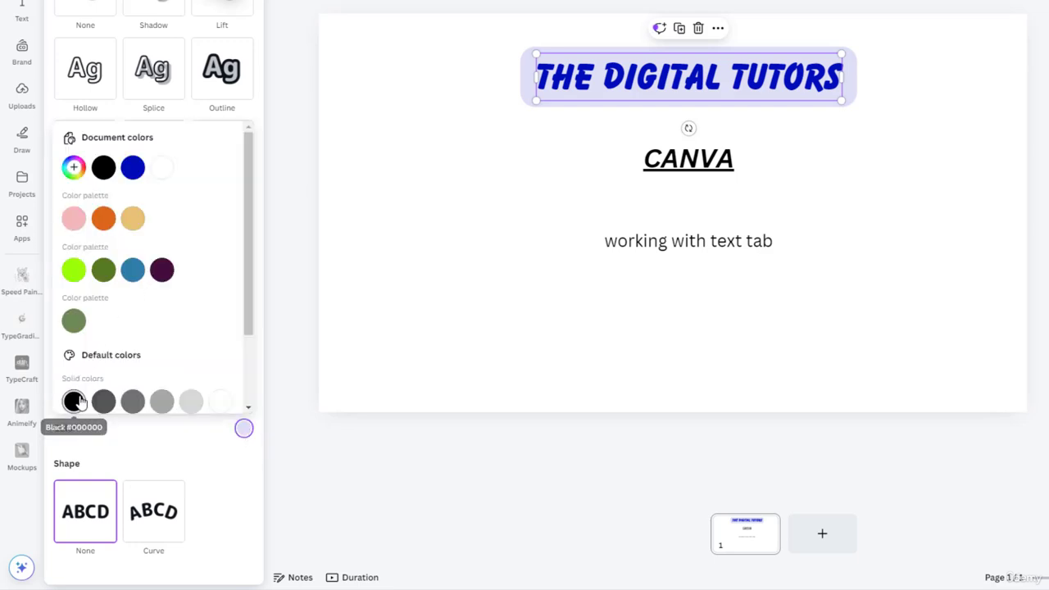
pyautogui.click(155, 405)
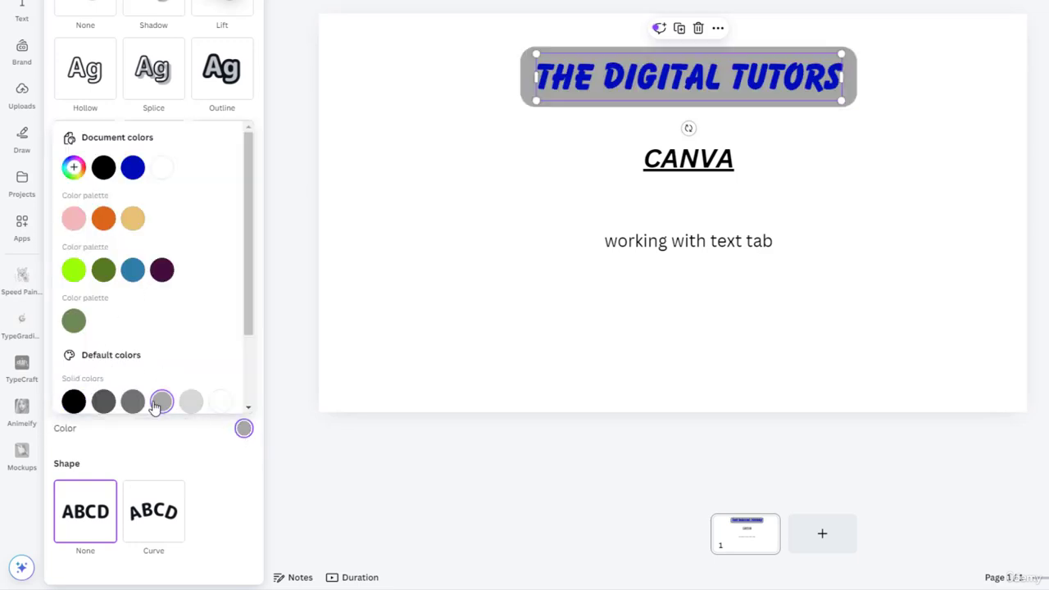
pyautogui.click(244, 428)
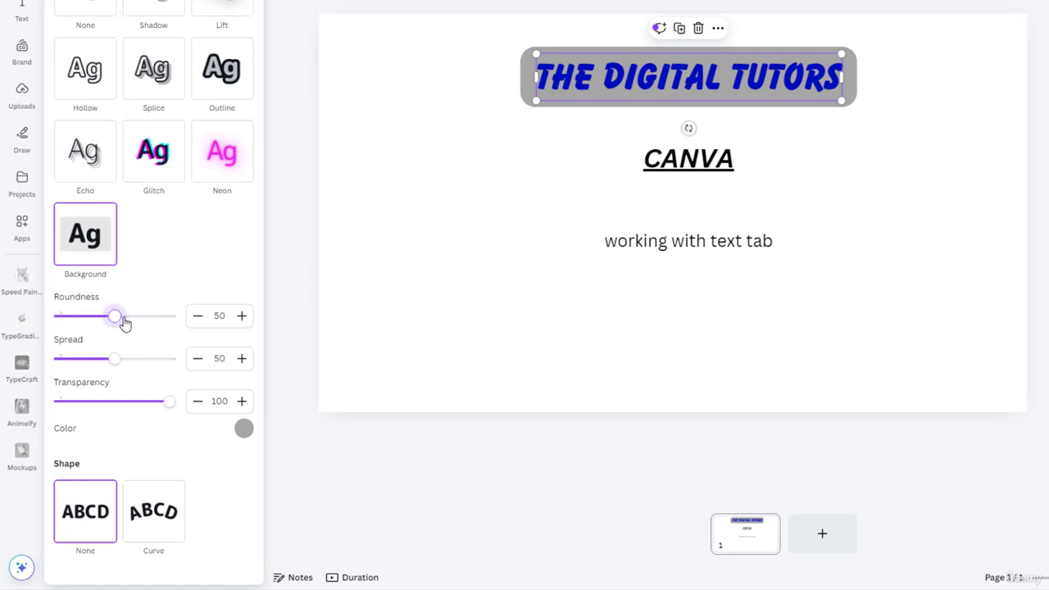
# Set the title background's roundness to 41 and its spread to 0, keeping transparency at 100.
pyautogui.moveTo(125, 322); pyautogui.dragTo(105, 316)
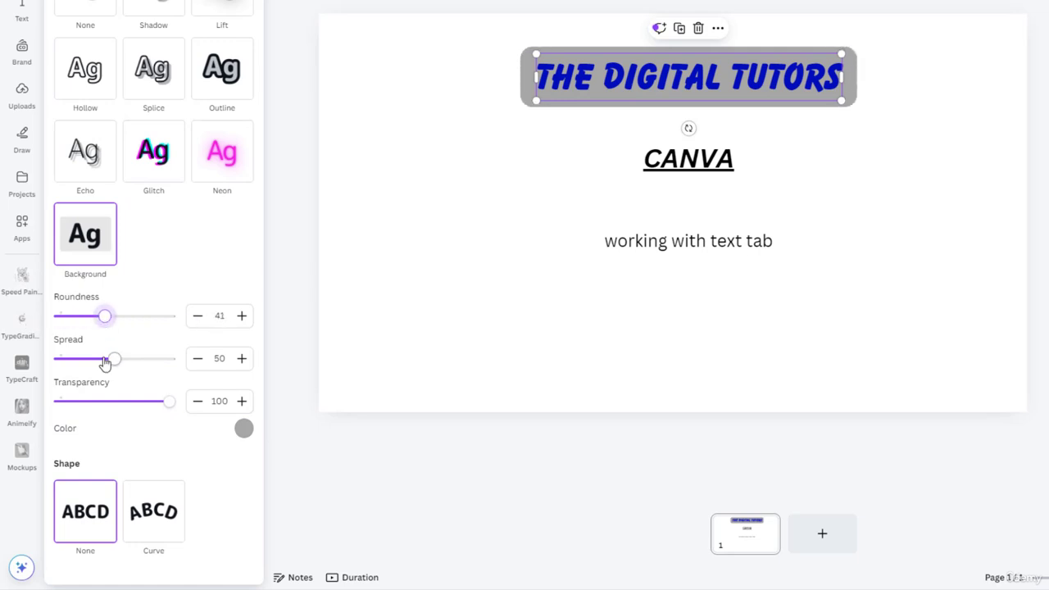
pyautogui.moveTo(105, 363); pyautogui.dragTo(41, 361)
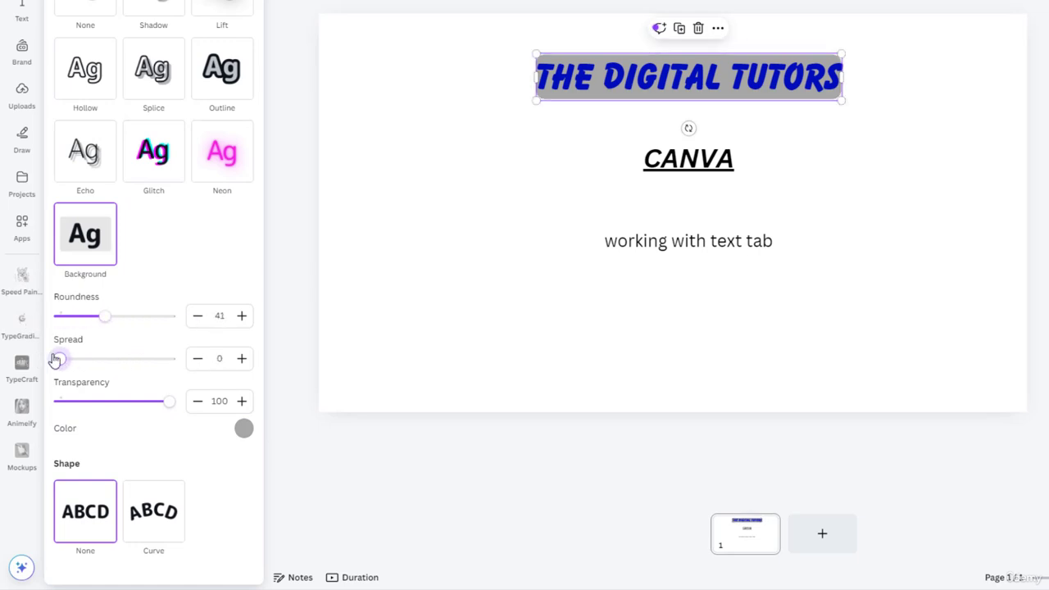
pyautogui.moveTo(169, 402); pyautogui.dragTo(194, 401)
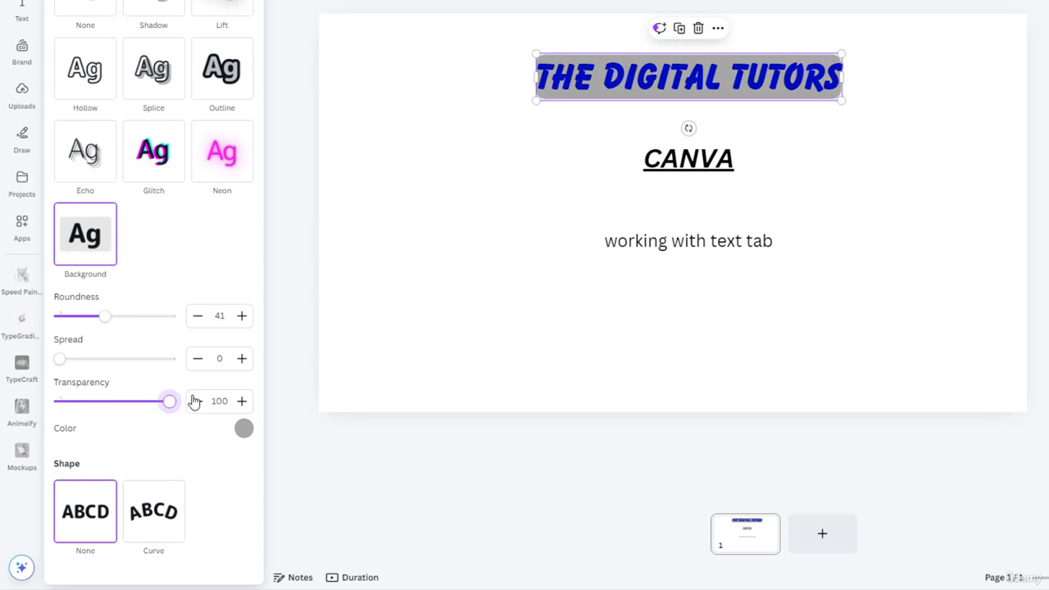
# Curve the title into a shallow upward arc and widen its letter spacing.
pyautogui.click(151, 516)
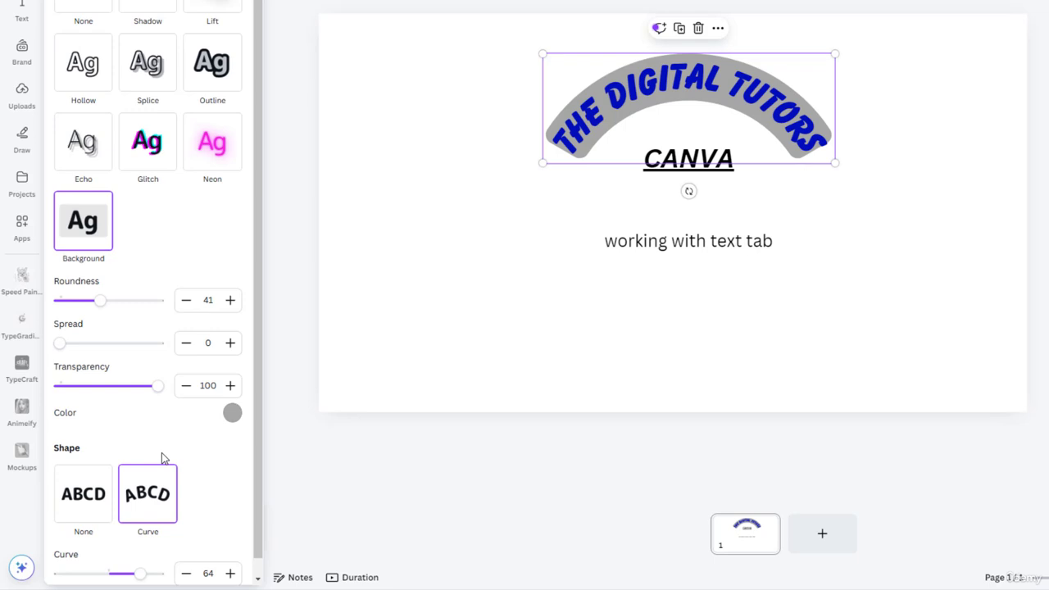
pyautogui.moveTo(145, 560); pyautogui.dragTo(117, 558)
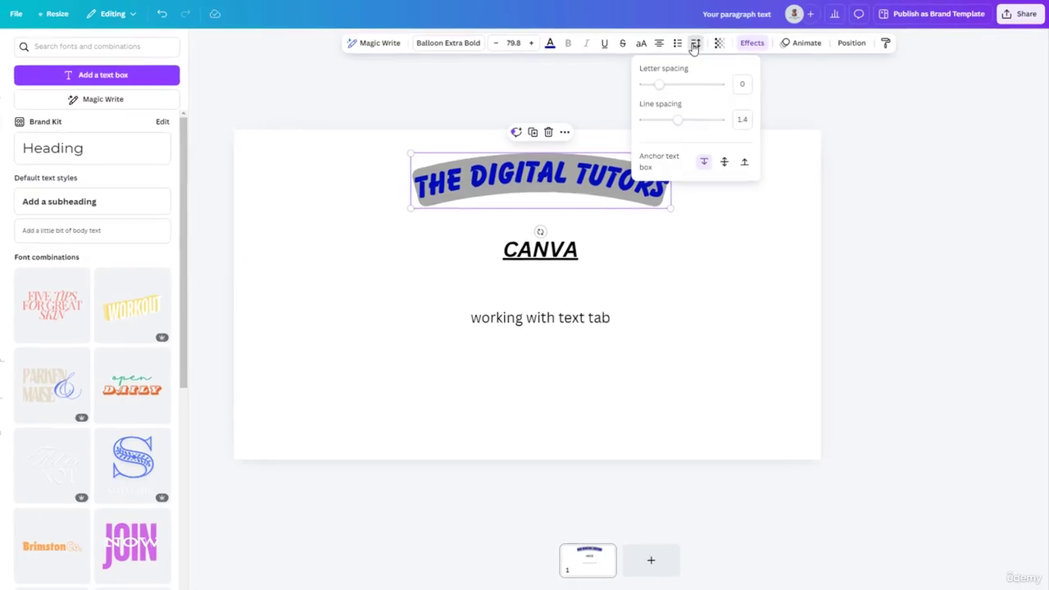
pyautogui.moveTo(605, 100)
pyautogui.mouseDown()
pyautogui.moveTo(633, 99)
pyautogui.moveTo(608, 100)
pyautogui.mouseUp()
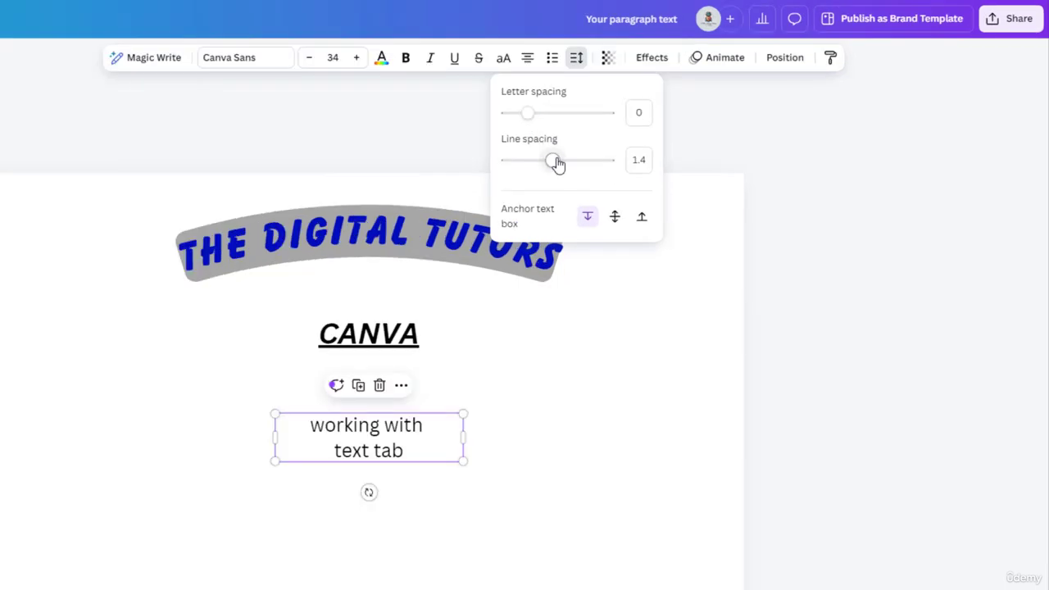
# Widen the letter spacing of the "working with text tab" body text and cycle its alignment back to centered.
pyautogui.moveTo(556, 163)
pyautogui.mouseDown()
pyautogui.moveTo(518, 170)
pyautogui.moveTo(609, 161)
pyautogui.moveTo(559, 164)
pyautogui.mouseUp()
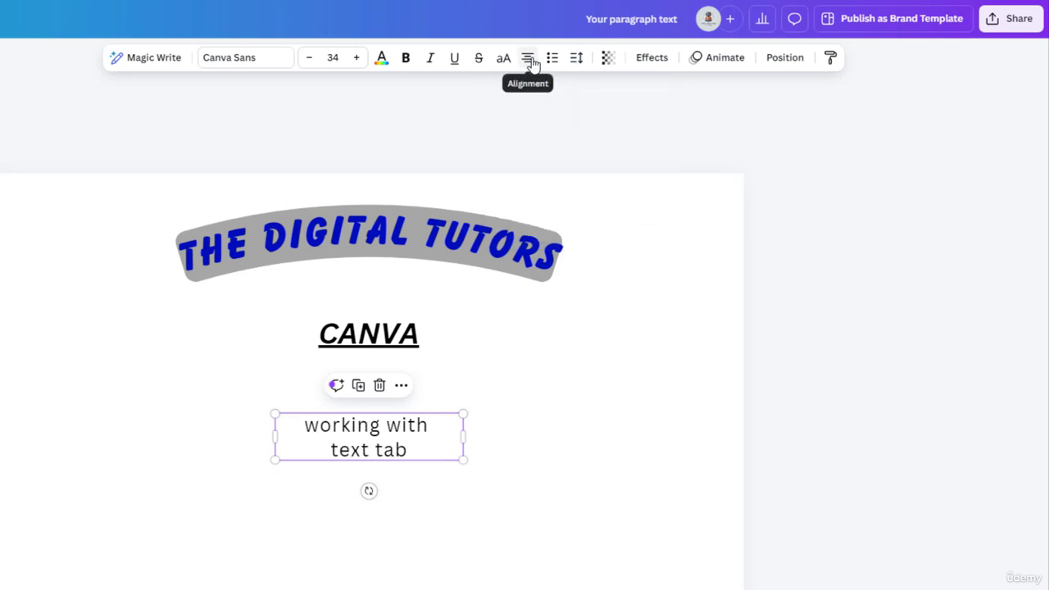
pyautogui.click(529, 59)
pyautogui.click(529, 59)
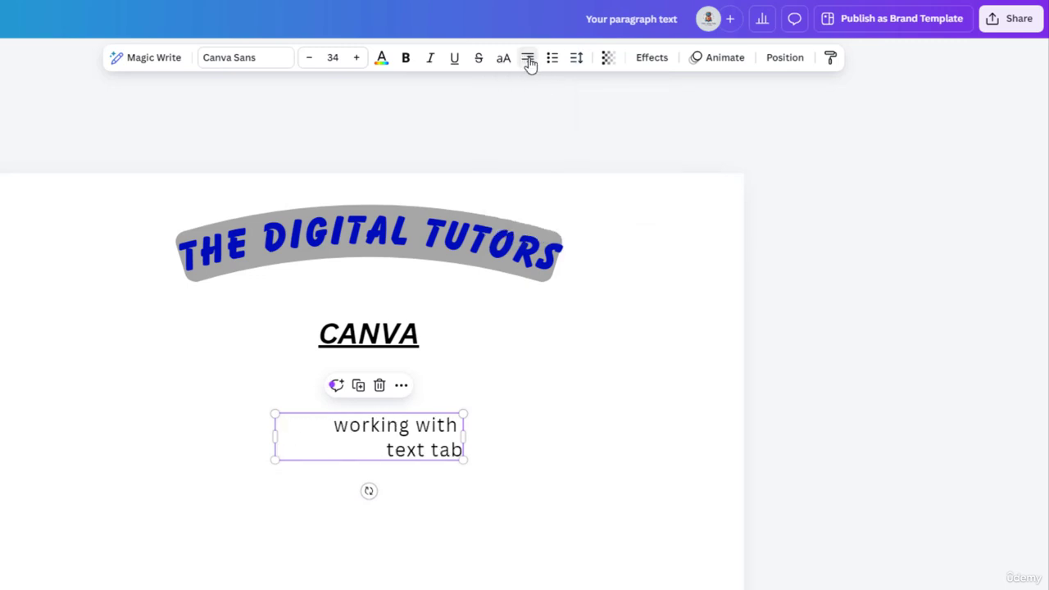
pyautogui.click(529, 59)
pyautogui.click(529, 59)
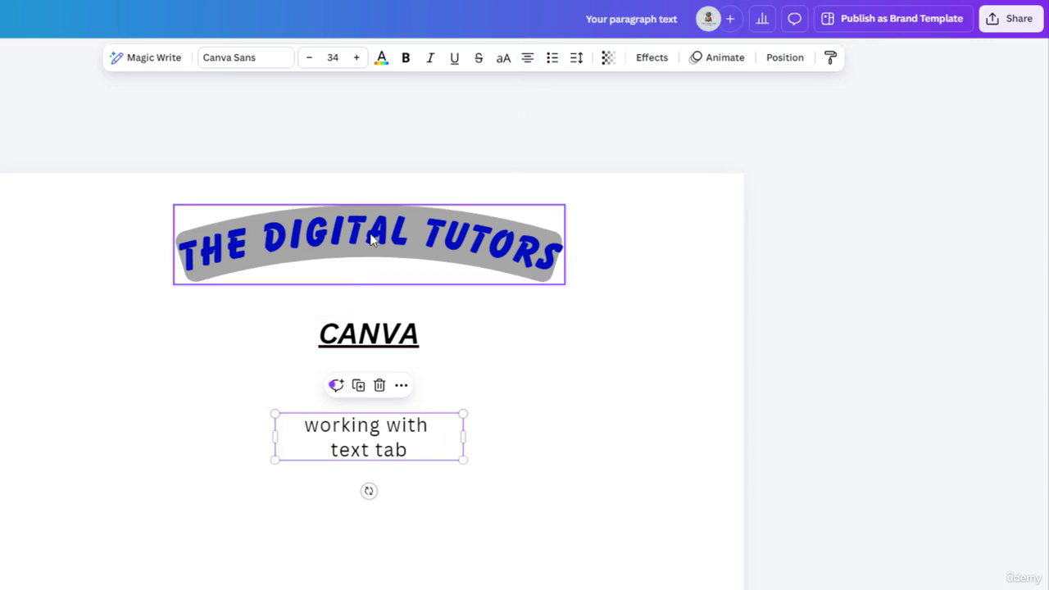
# Try the title at 50 transparency and restore it to 100.
pyautogui.click(371, 237)
pyautogui.click(607, 57)
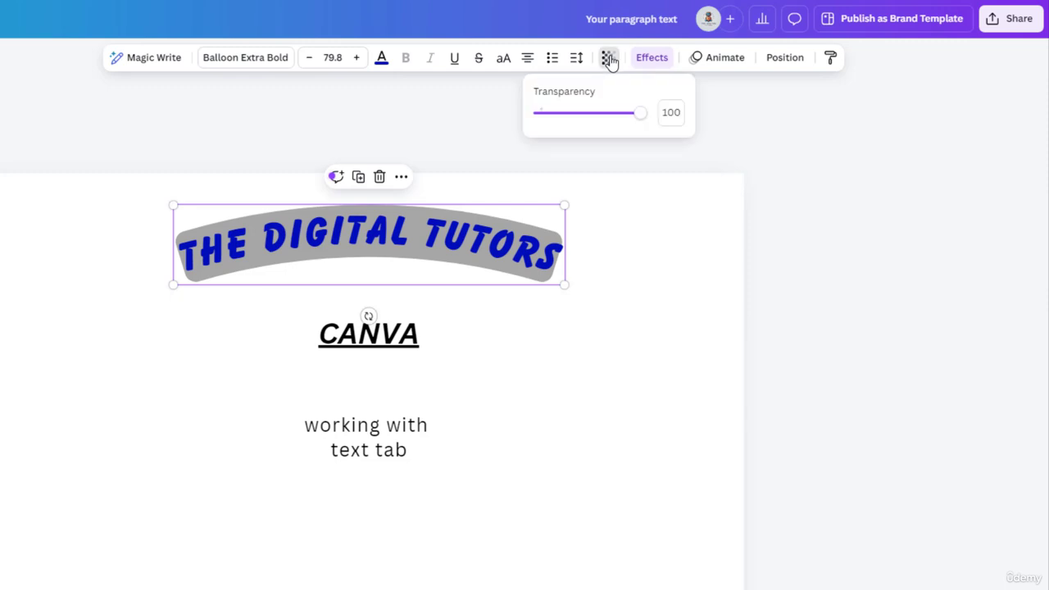
pyautogui.moveTo(642, 119); pyautogui.dragTo(592, 123)
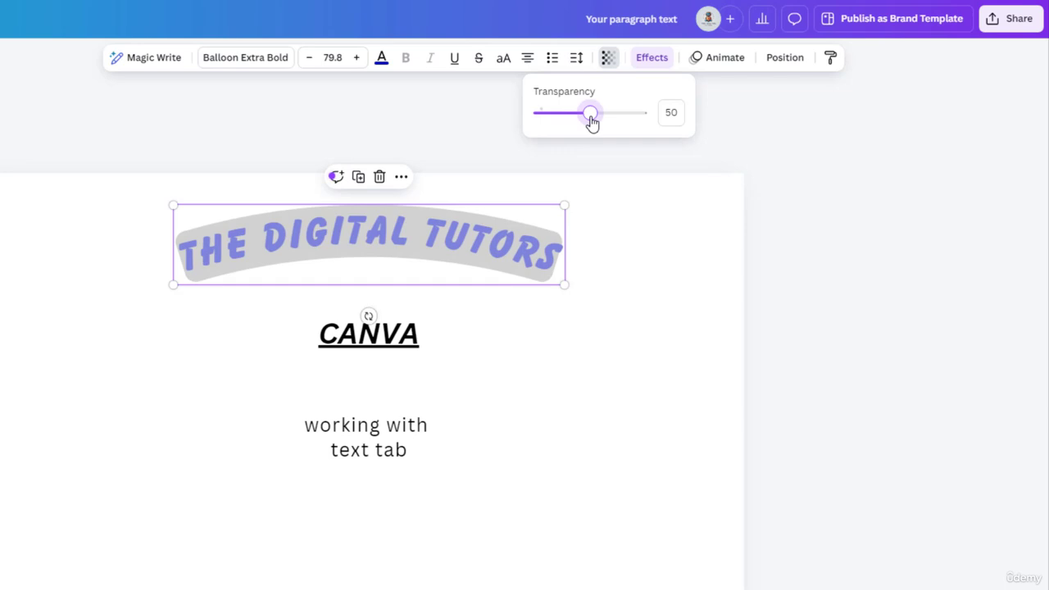
pyautogui.moveTo(592, 123); pyautogui.dragTo(686, 128)
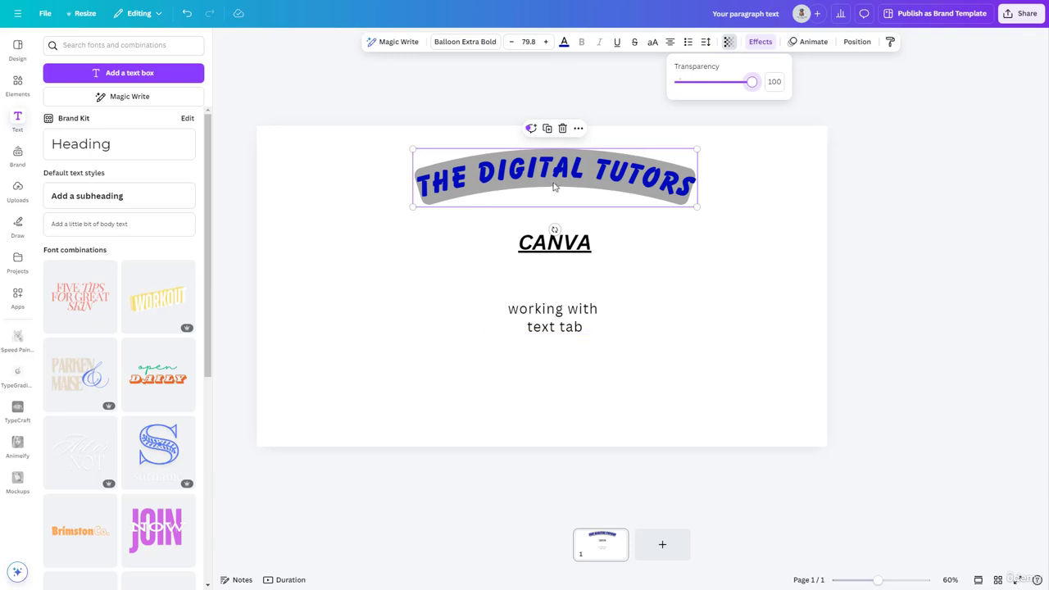
# Try the vertical and horizontal page alignments on the title, finishing with it aligned to the top center of the page.
pyautogui.click(857, 41)
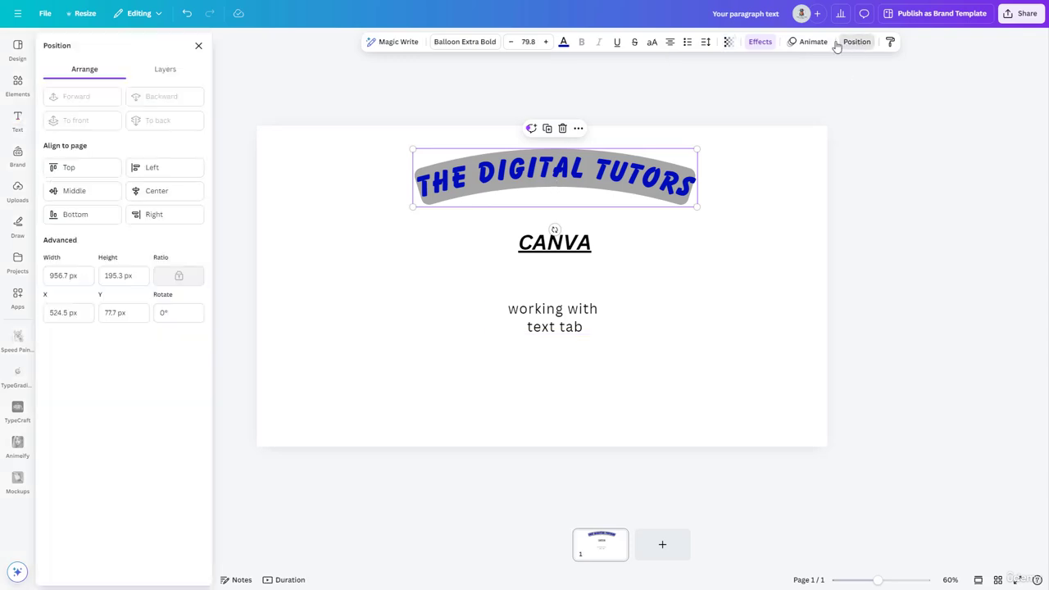
pyautogui.click(66, 169)
pyautogui.click(70, 192)
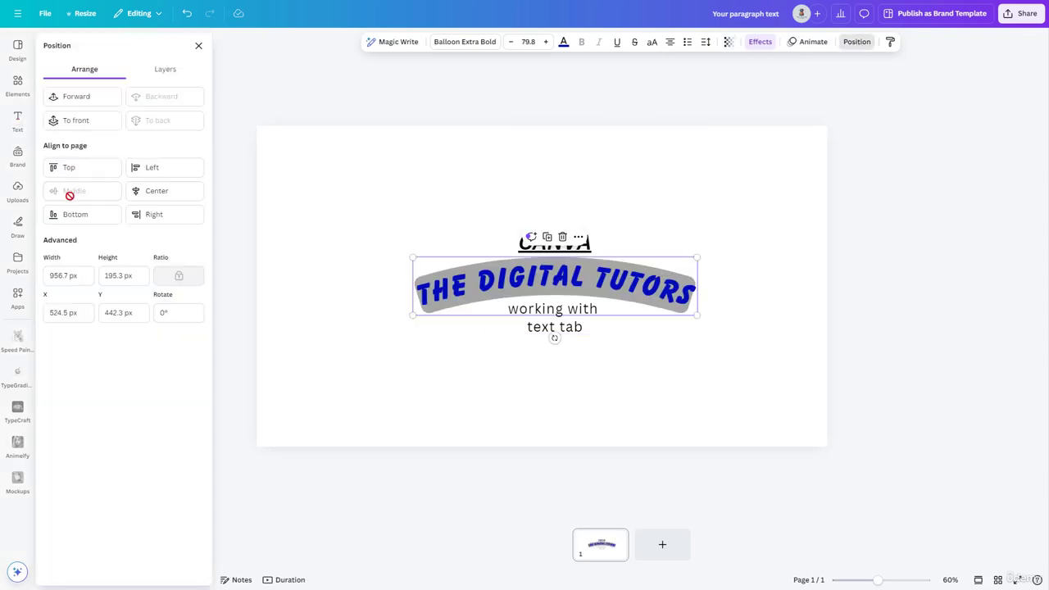
pyautogui.click(69, 216)
pyautogui.click(69, 168)
pyautogui.click(152, 168)
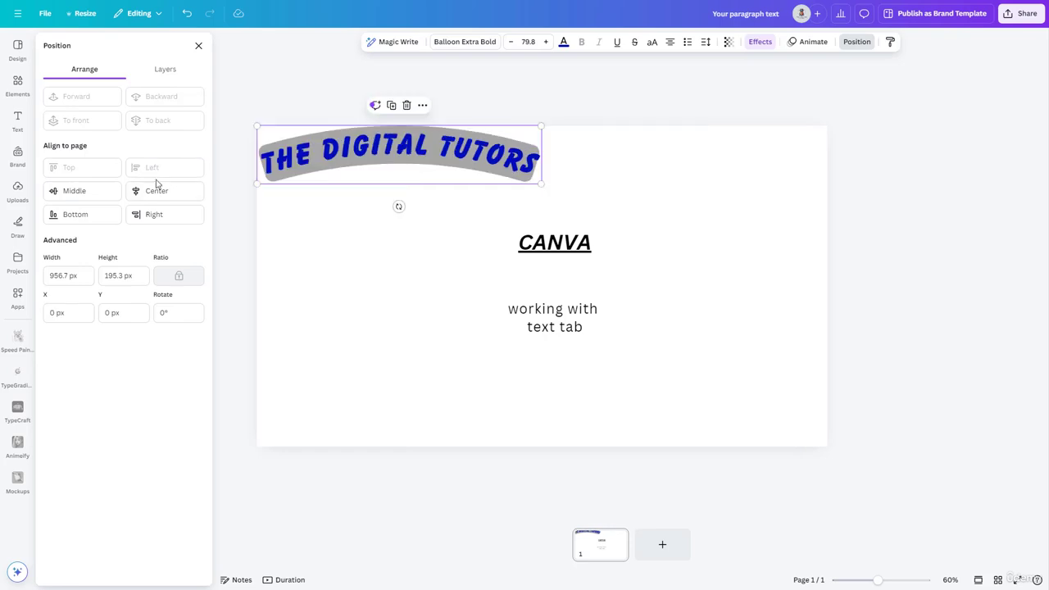
pyautogui.click(156, 191)
pyautogui.click(160, 218)
pyautogui.click(160, 193)
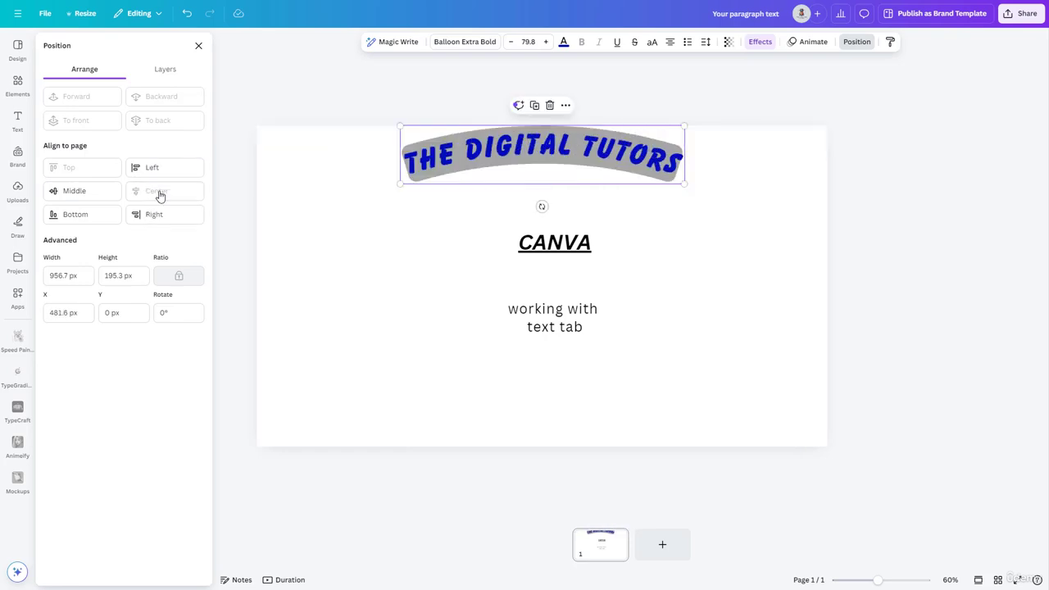
pyautogui.click(452, 290)
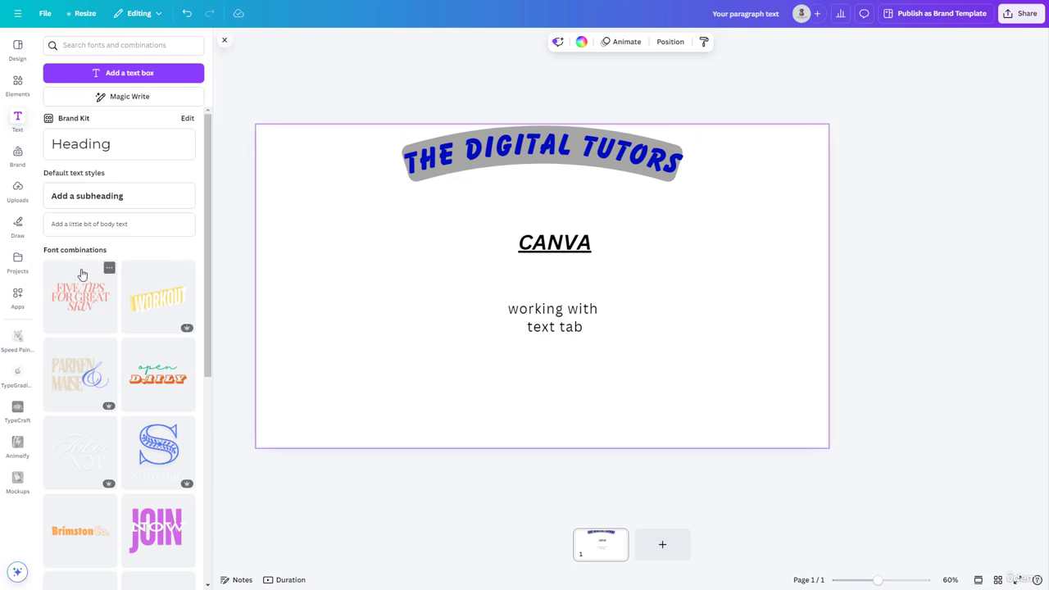
# Browse the font combinations and add the "Get the app today" combination to the page.
pyautogui.scroll(-2, 82, 274)
pyautogui.scroll(-1, 93, 257)
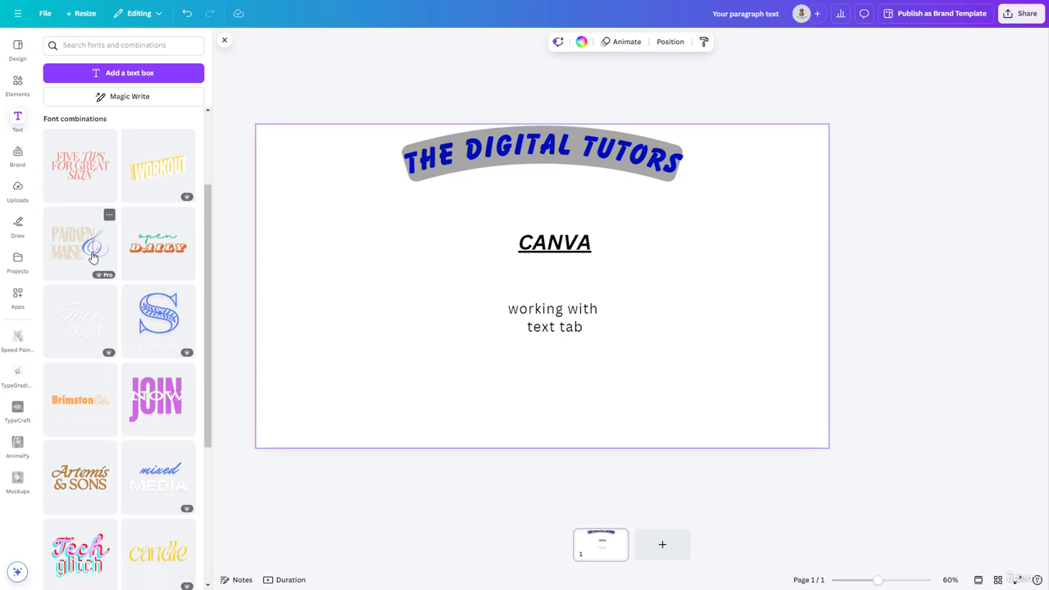
pyautogui.scroll(-4, 93, 258)
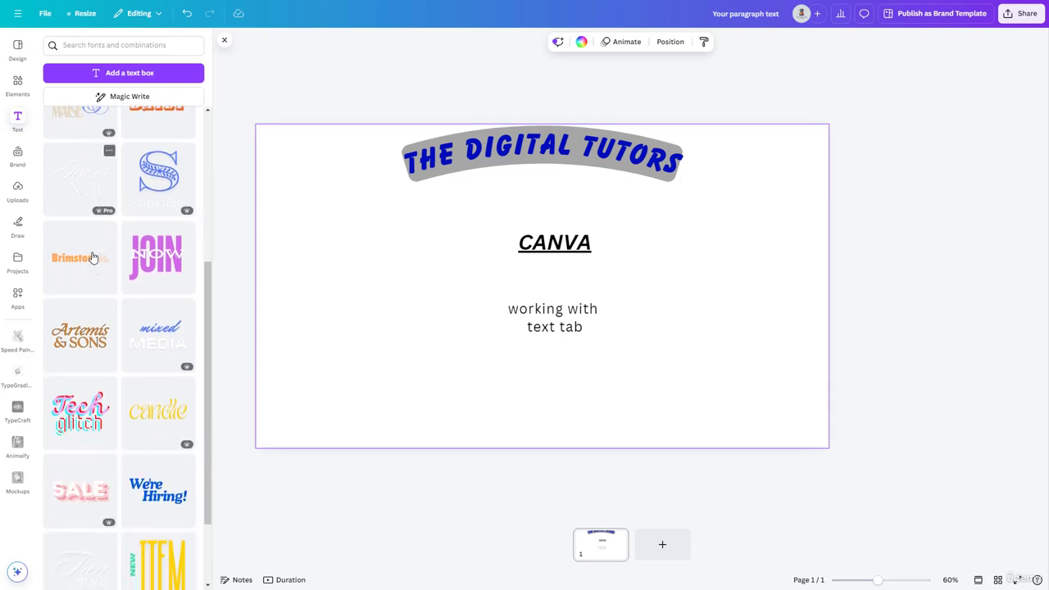
pyautogui.scroll(-3, 92, 257)
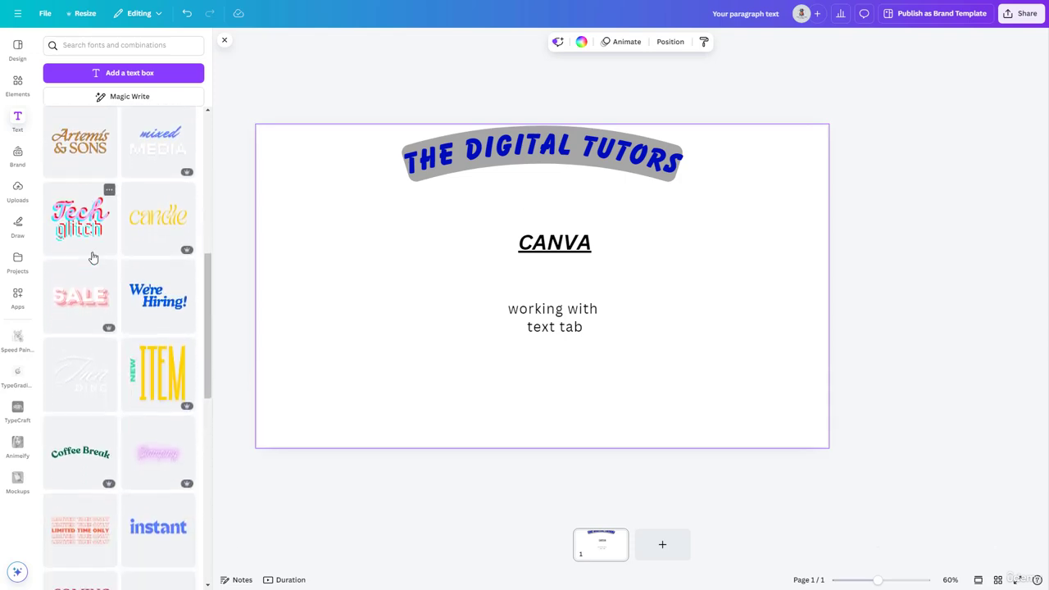
pyautogui.scroll(-1, 116, 257)
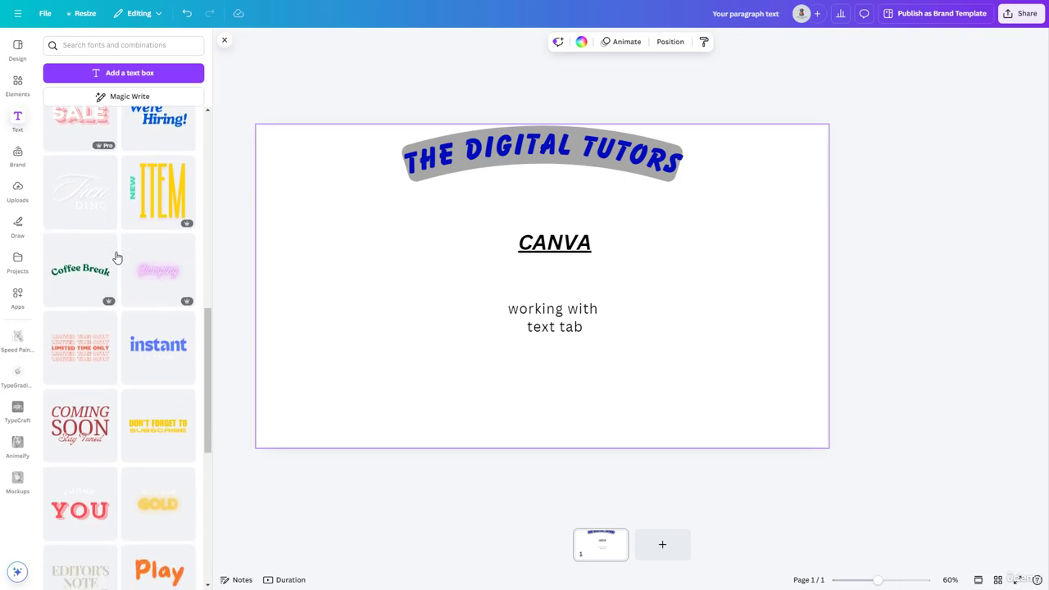
pyautogui.scroll(-1, 148, 263)
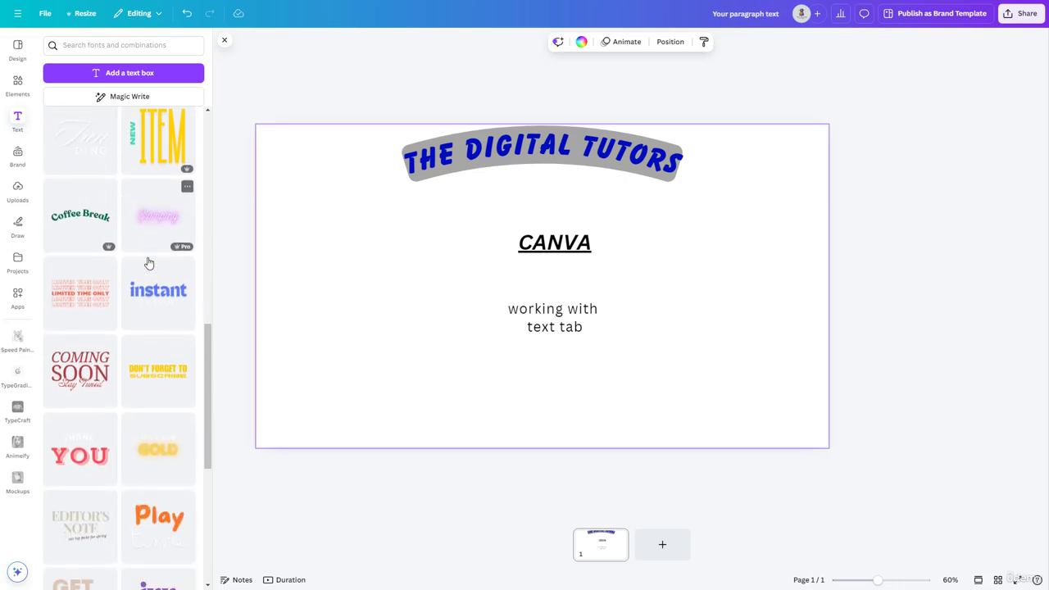
pyautogui.scroll(-1, 149, 263)
pyautogui.scroll(-3, 148, 263)
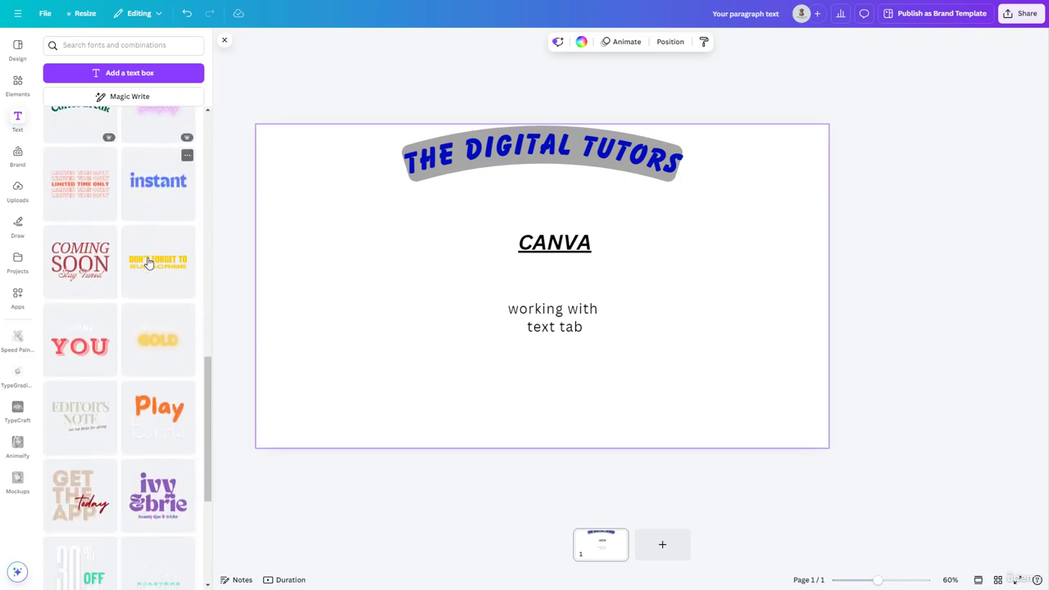
pyautogui.scroll(-1, 149, 262)
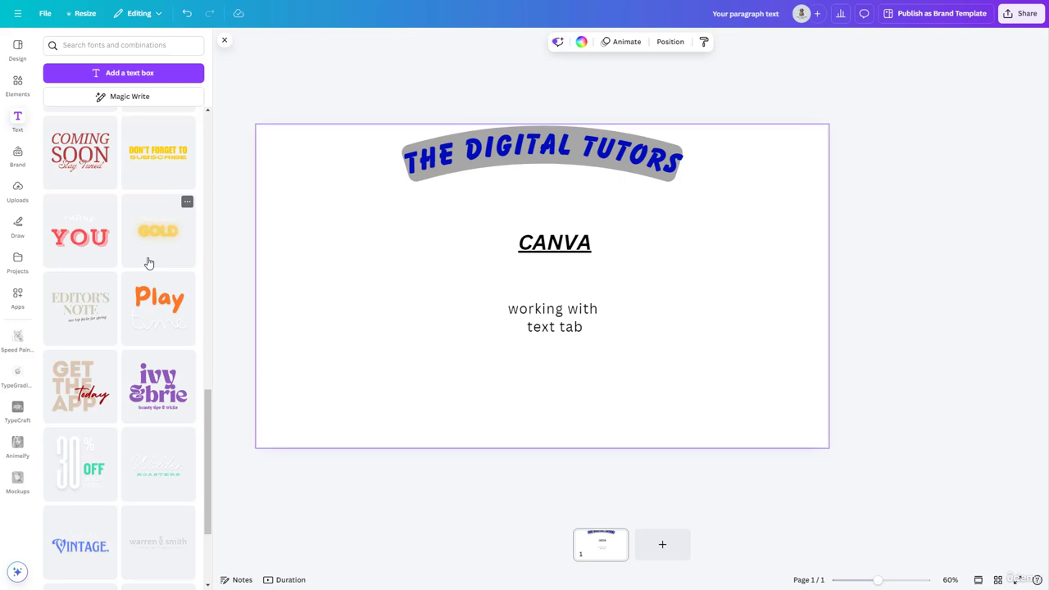
pyautogui.scroll(-1, 149, 263)
pyautogui.scroll(-1, 148, 262)
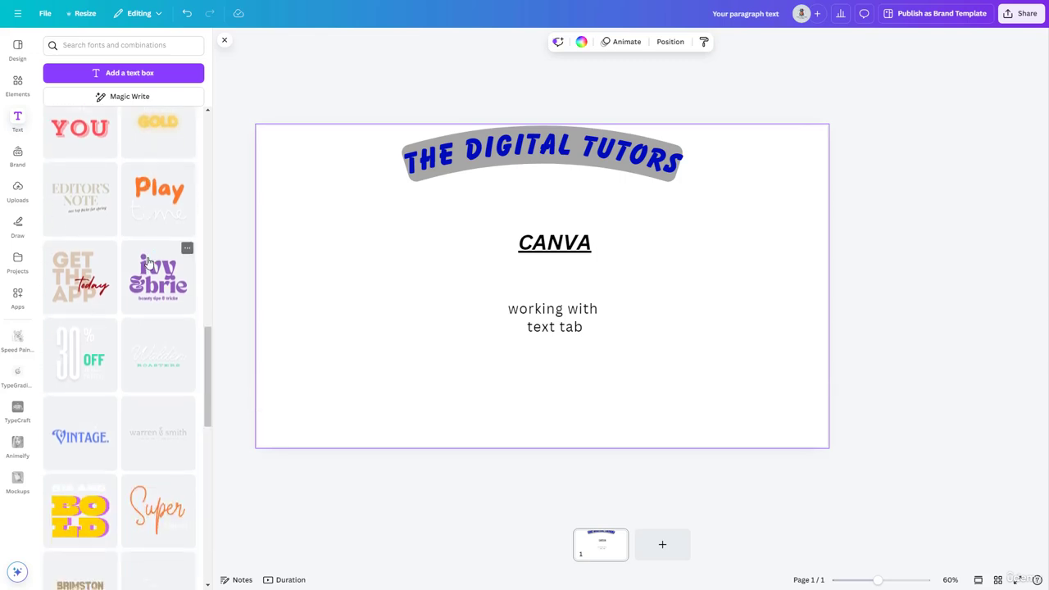
pyautogui.scroll(-1, 148, 262)
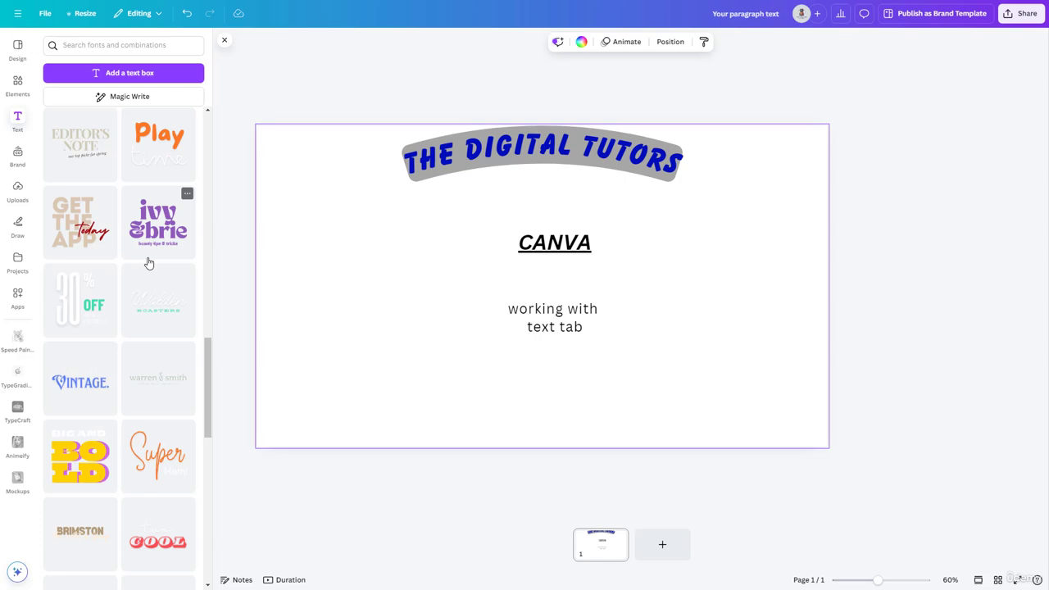
pyautogui.moveTo(75, 233); pyautogui.dragTo(394, 249)
# Replace the script word "today" in the added font combination with "Canva" and widen the combination.
pyautogui.click(456, 328)
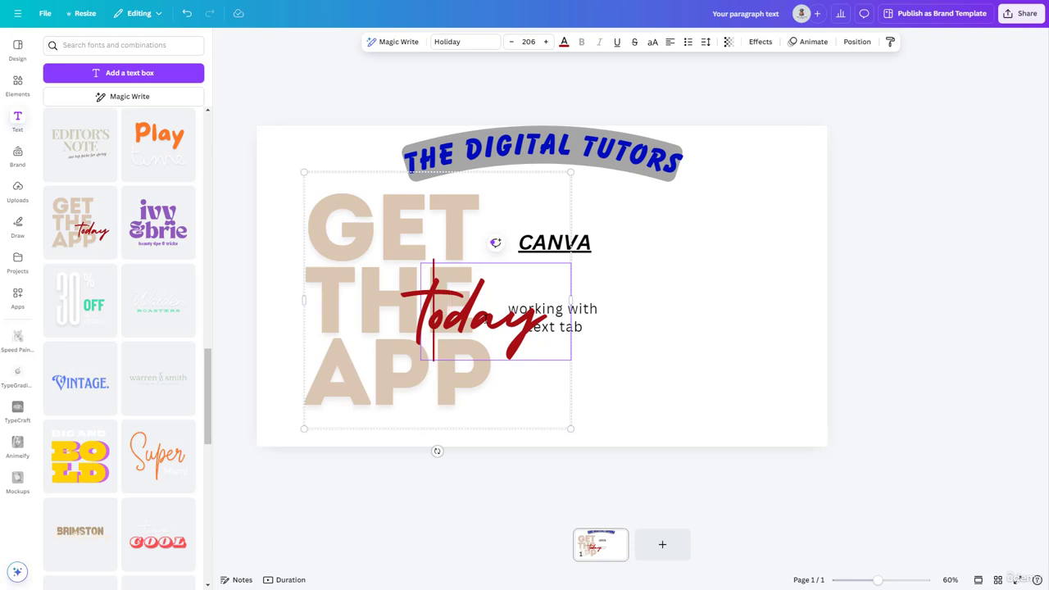
pyautogui.press('Delete')
pyautogui.press('Delete')
pyautogui.press('Delete')
pyautogui.press('Left')
pyautogui.press('Delete')
pyautogui.press('Delete')
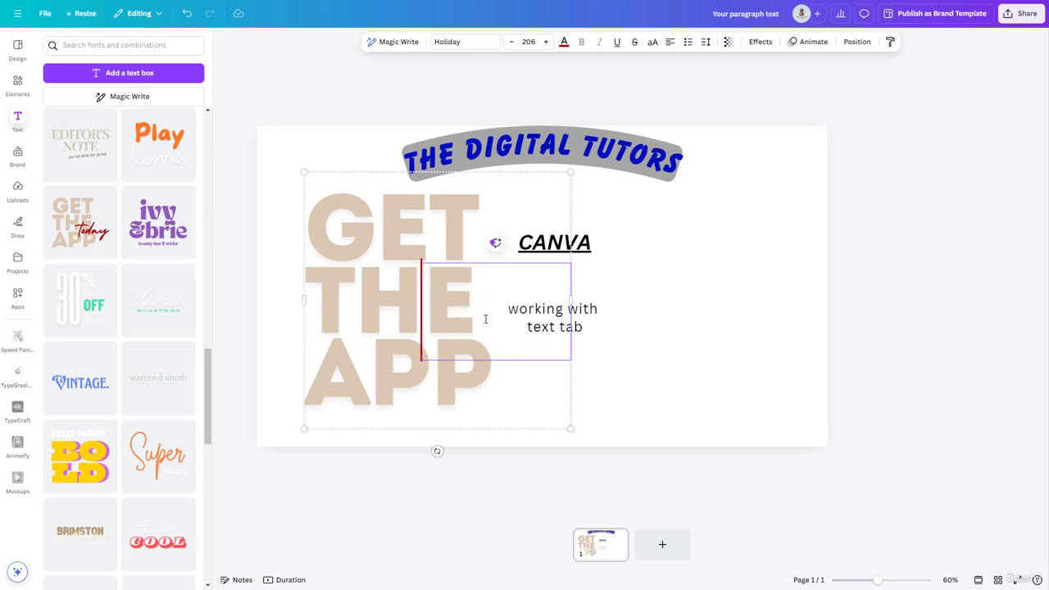
pyautogui.write('Canva')
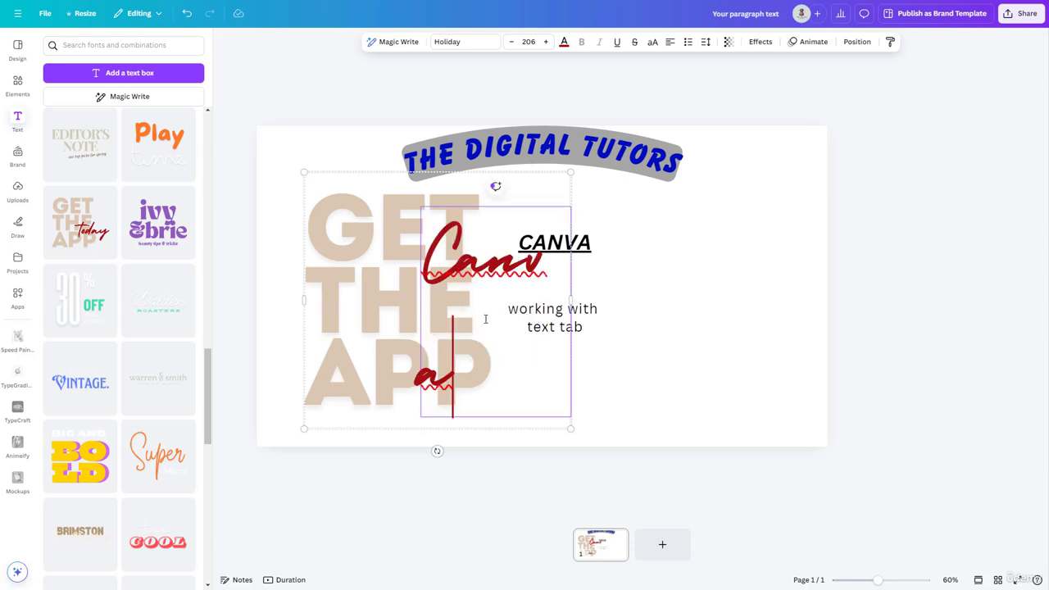
pyautogui.moveTo(571, 299); pyautogui.dragTo(611, 296)
pyautogui.click(499, 273)
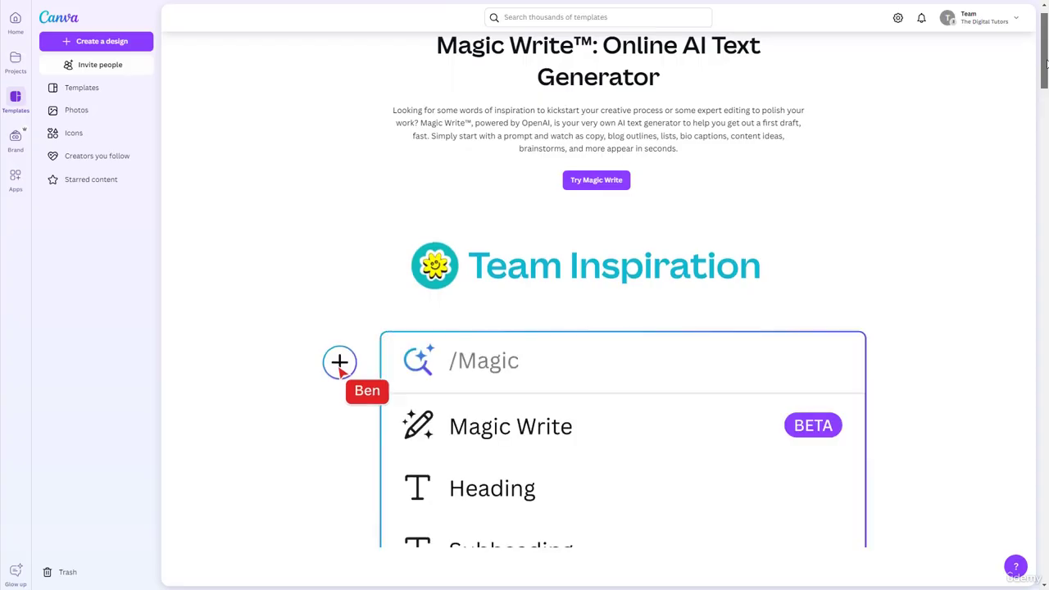
# Look over the introduction page for the Magic Write online AI text generator.
pyautogui.scroll(-3, 1047, 79)
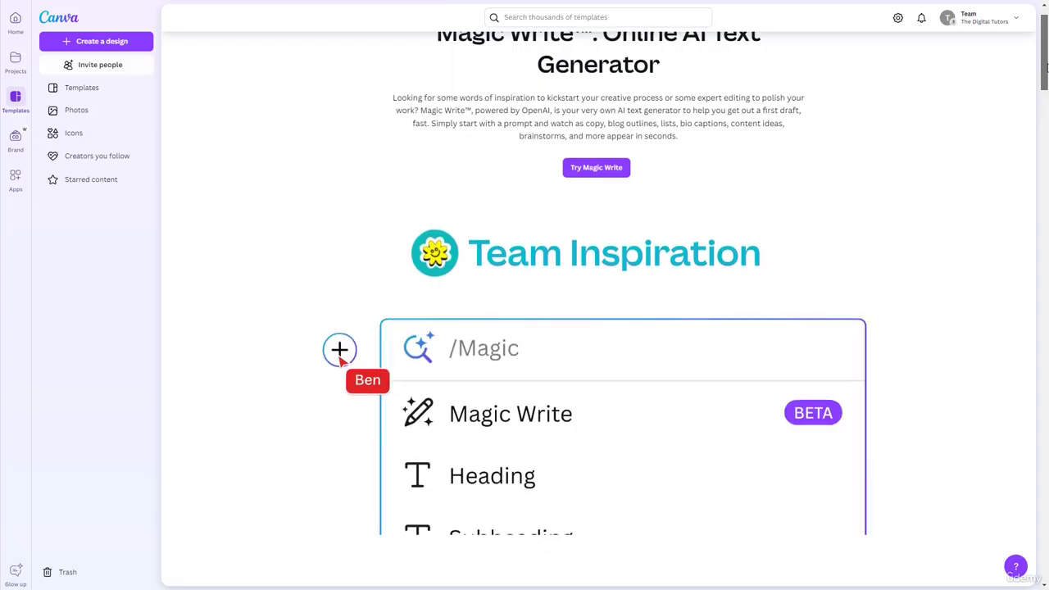
pyautogui.moveTo(1048, 81); pyautogui.dragTo(1046, 85)
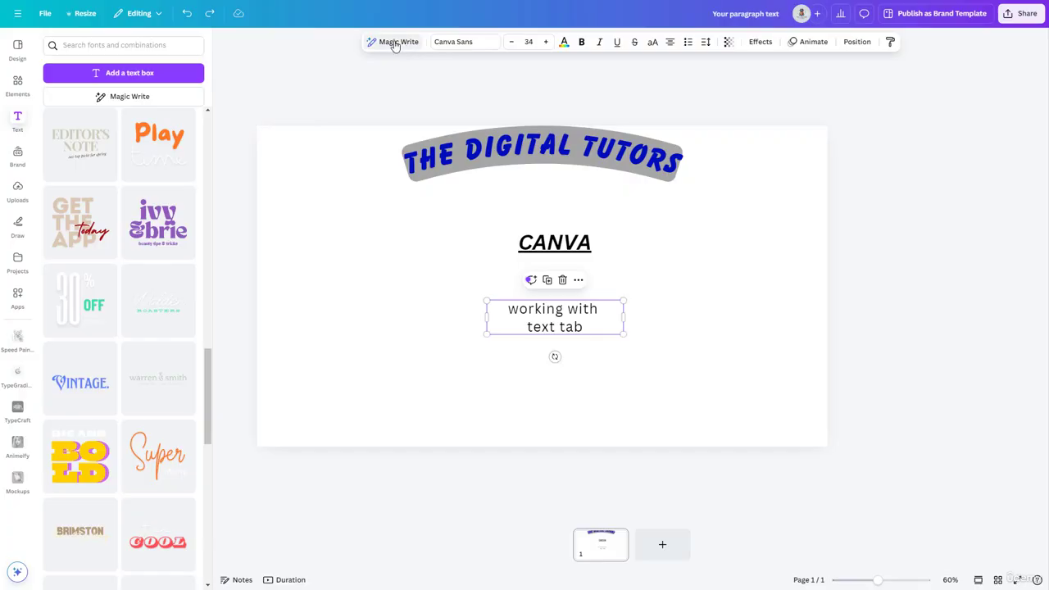
# Run Magic Write on the body text with the custom prompt "Explain text tab in canva" and add the generated text below.
pyautogui.click(393, 43)
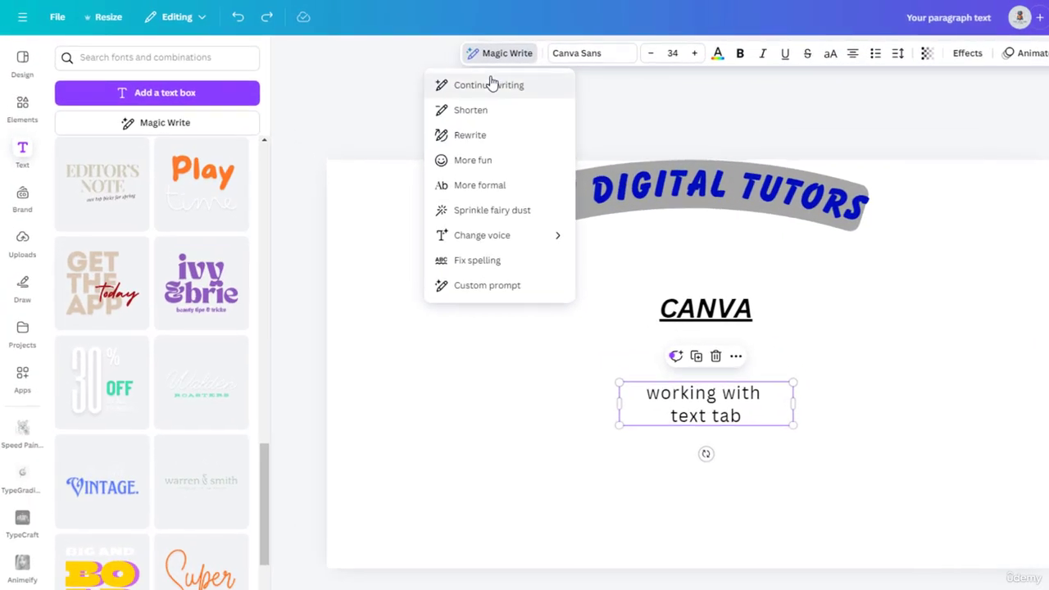
pyautogui.click(492, 293)
pyautogui.write('Explain text tab in canva')
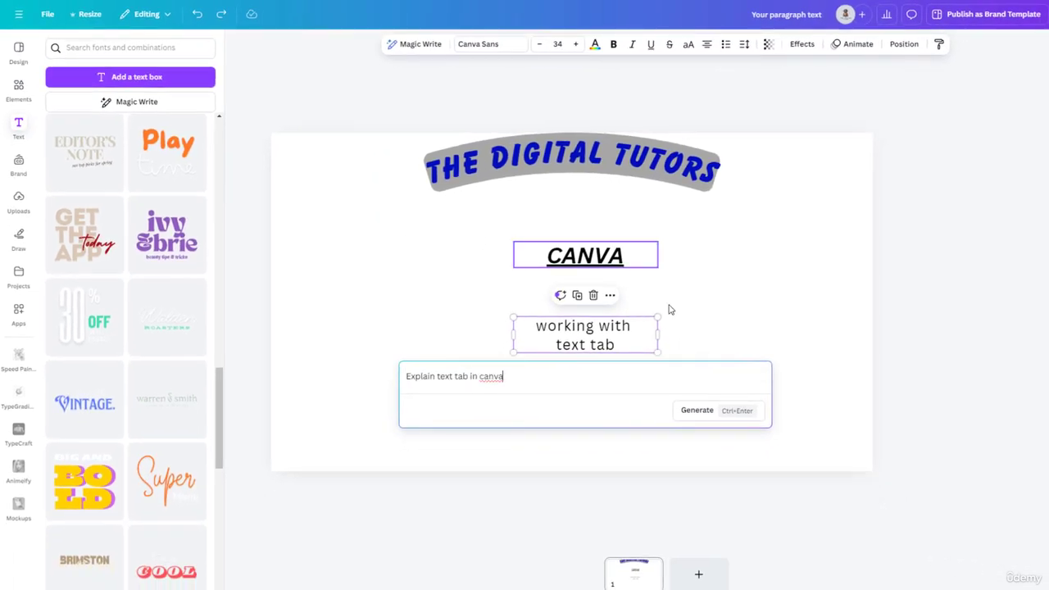
pyautogui.click(696, 412)
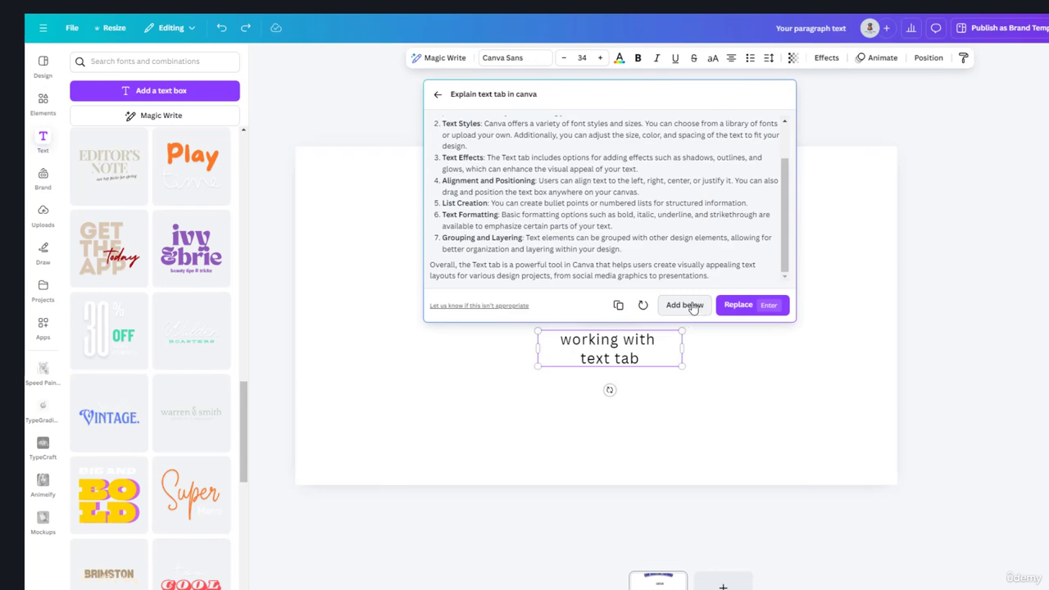
pyautogui.click(685, 305)
# Narrow the generated explanation's text box to about 1,085 wide, and scale the text up to span most of the page.
pyautogui.moveTo(864, 316); pyautogui.dragTo(670, 329)
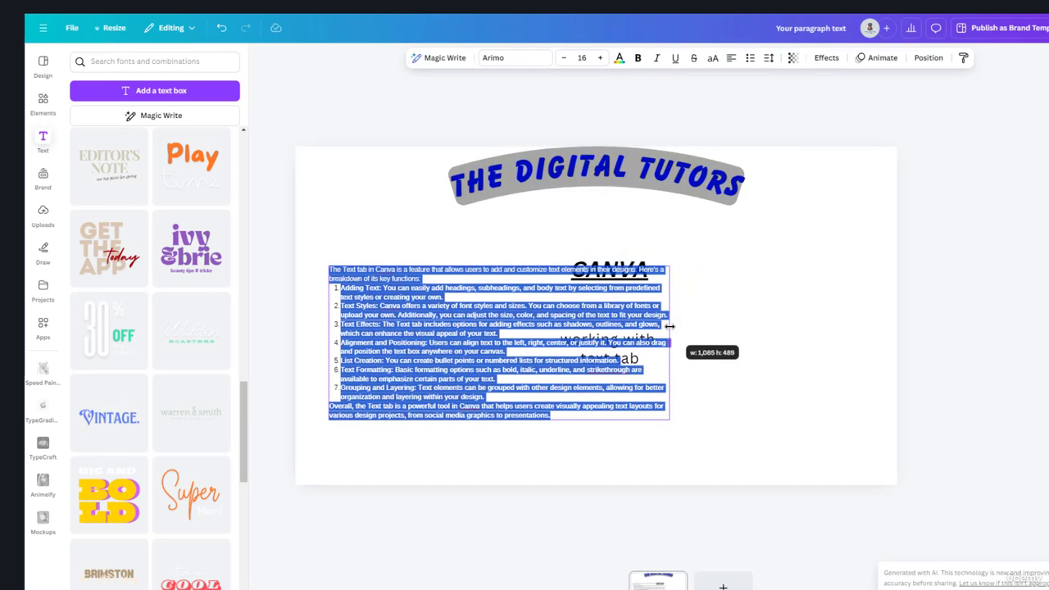
pyautogui.moveTo(669, 419); pyautogui.dragTo(832, 511)
pyautogui.click(764, 246)
# Delete the "CANVA" subheading and move the generated explanation text slightly upward.
pyautogui.click(626, 268)
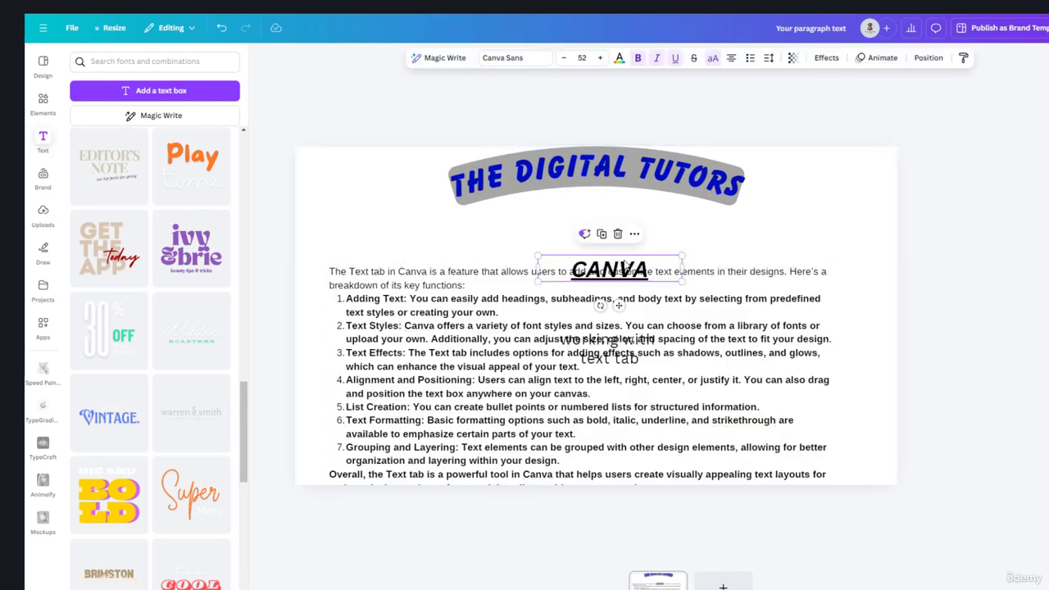
pyautogui.press('Delete')
pyautogui.moveTo(531, 350); pyautogui.dragTo(542, 312)
pyautogui.click(848, 205)
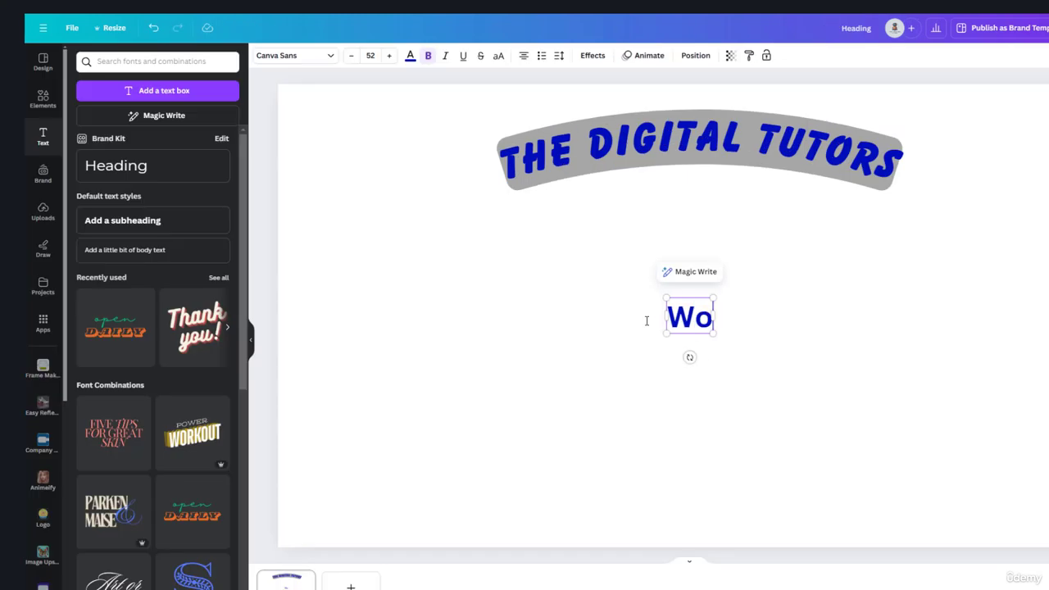
# Complete the blue bold heading below the curved title so it reads "Working with text tab".
pyautogui.write('rking')
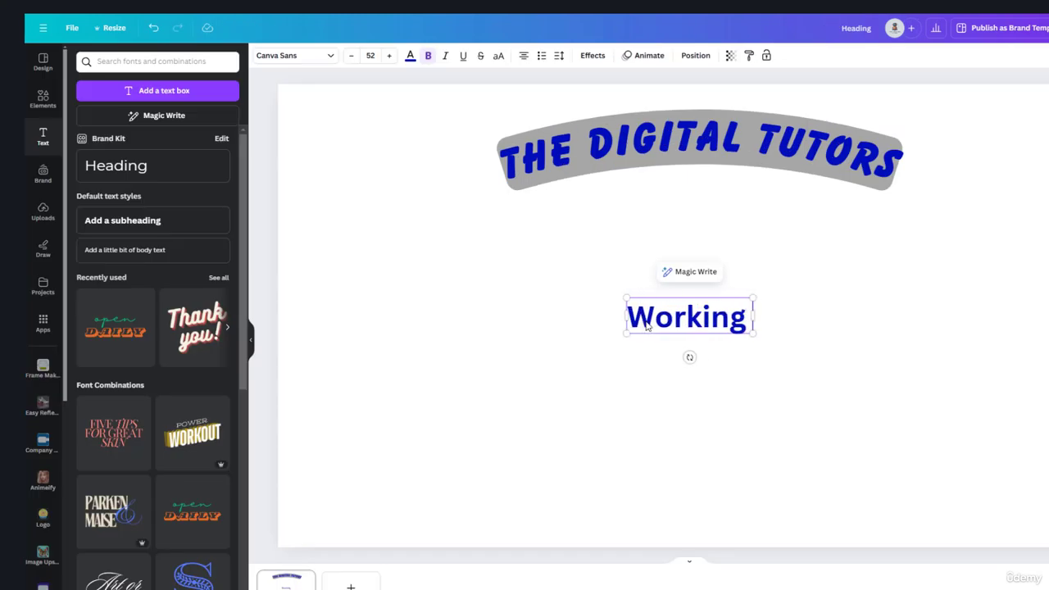
pyautogui.write(' with')
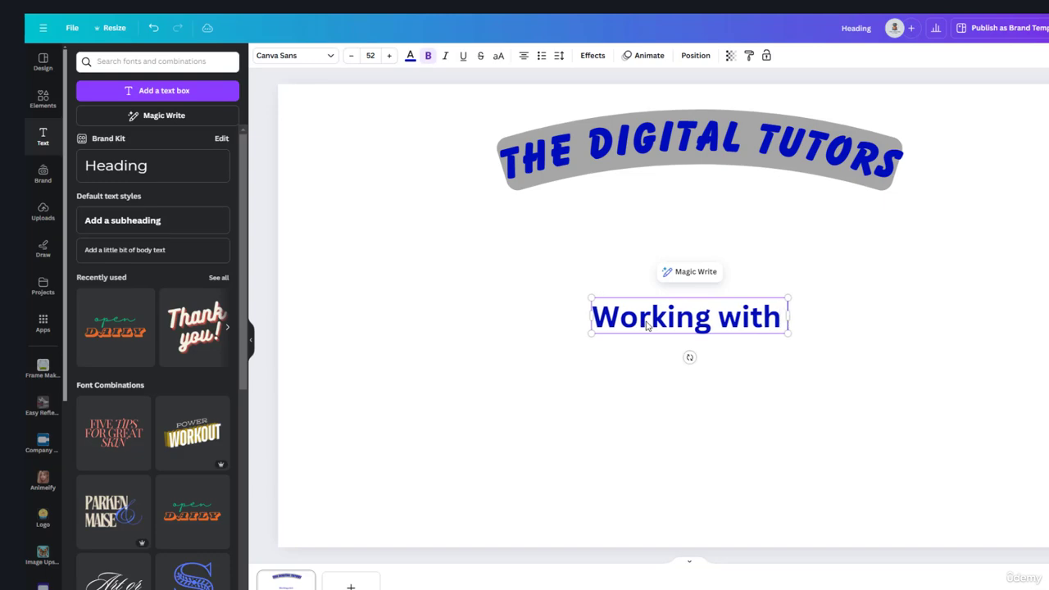
pyautogui.write(' text tab')
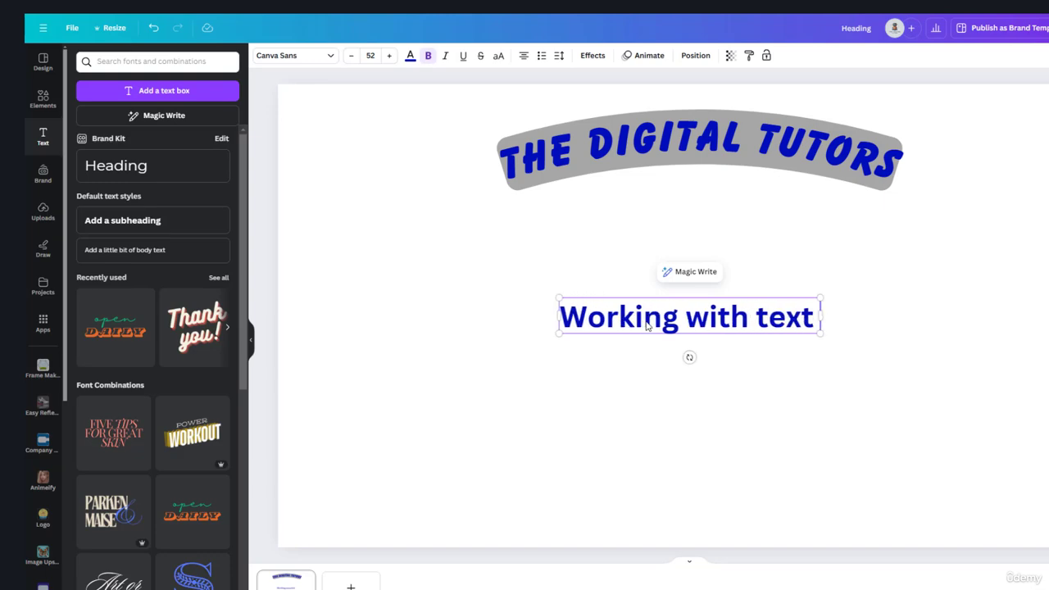